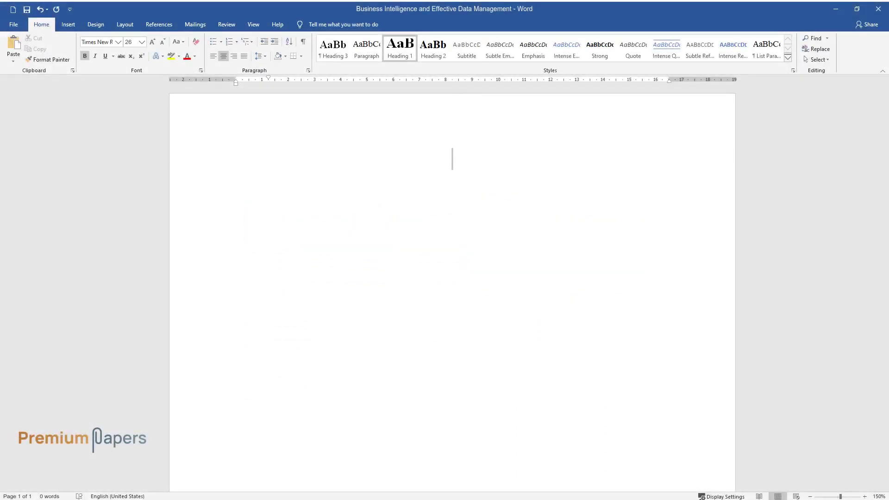
pyautogui.write('Business Inte')
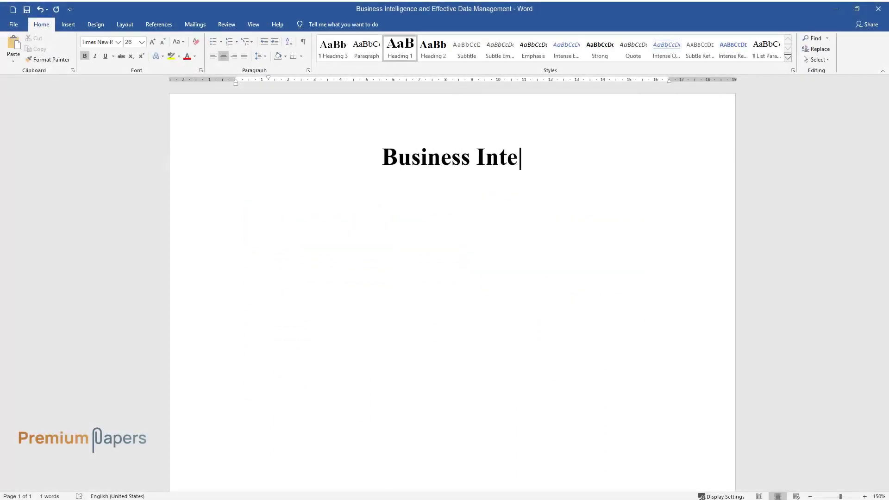
pyautogui.write('lligence and Effective Data Ma')
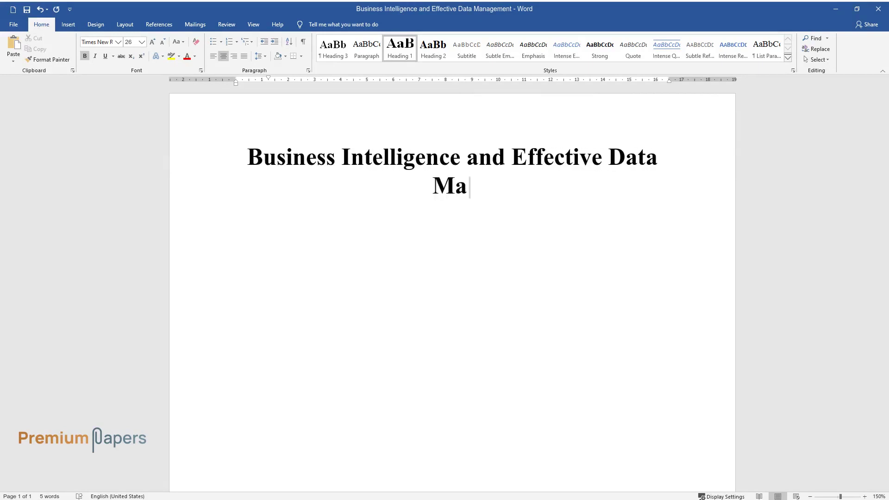
pyautogui.write('nagement')
# - Add the 'Introduction' heading and its indented opening paragraph below the title
pyautogui.press('Return')
pyautogui.write('Intr')
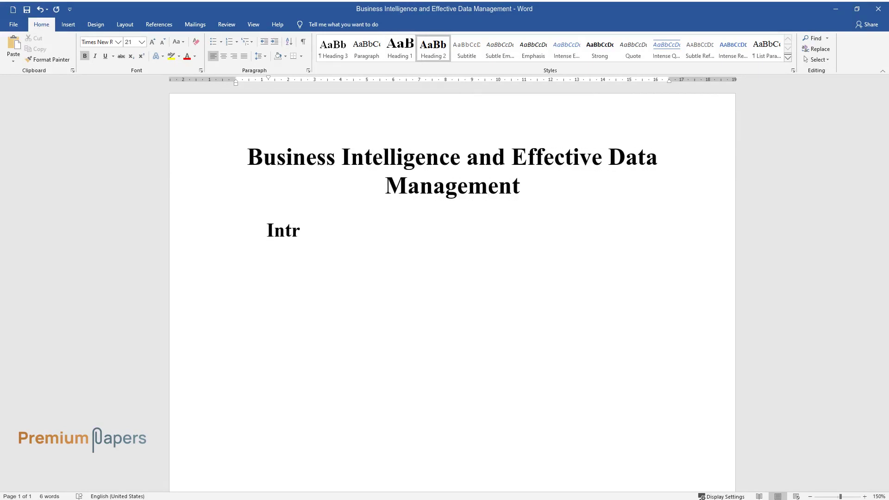
pyautogui.write('oduction')
pyautogui.press('Return')
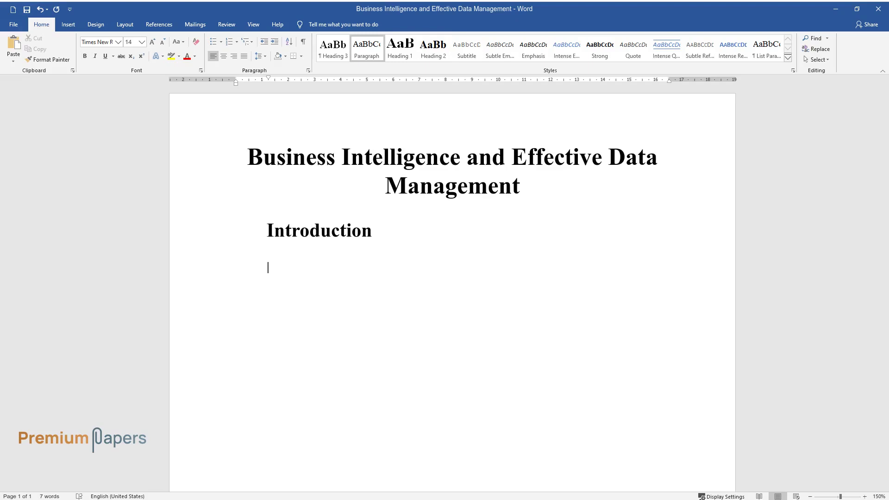
pyautogui.write('Nowadays, people have to process l')
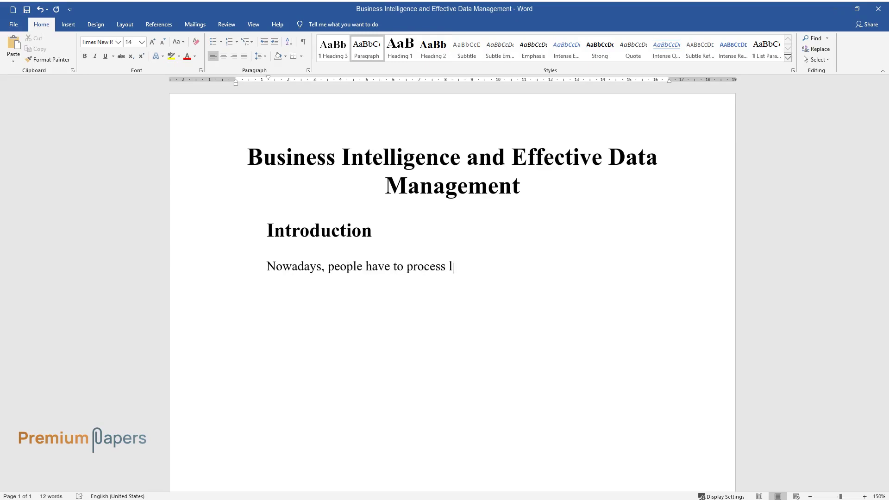
pyautogui.write('arge amounts of data. This task can be cha')
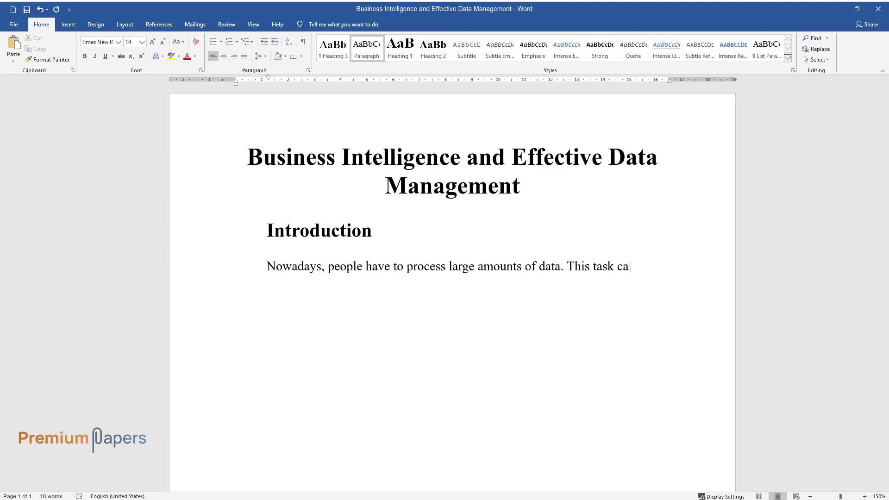
pyautogui.write('llenging if you do not know')
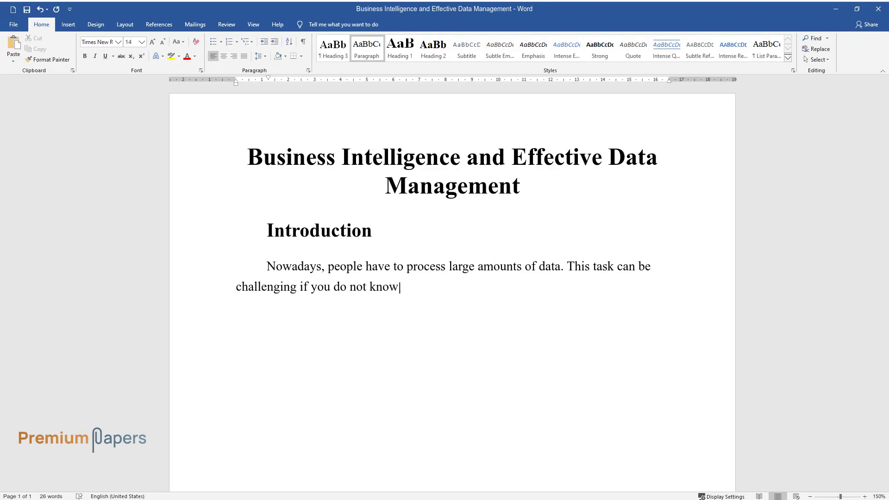
pyautogui.write(' how to organize the data effectively. The ')
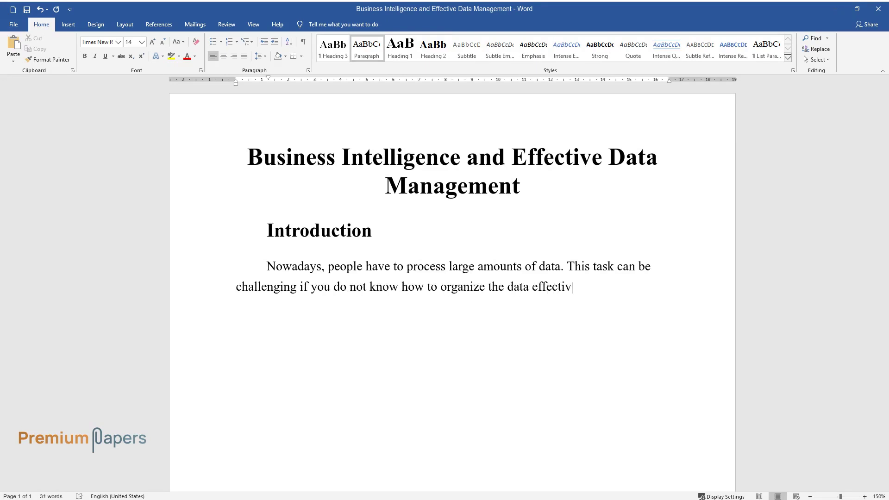
pyautogui.write('problem is particularly ur')
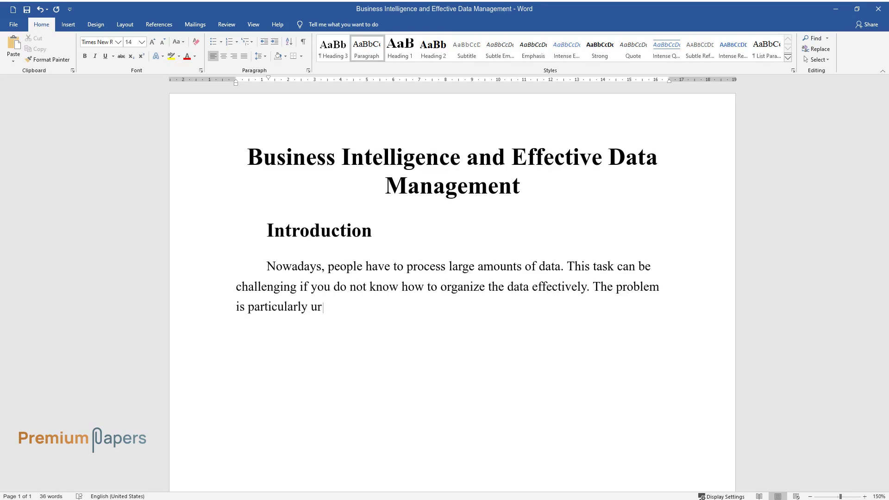
pyautogui.write('gent in the business sphere. The f')
pyautogui.write('irms try to implement up-t')
pyautogui.write('o-date software allowing processin')
pyautogui.write('g and sum')
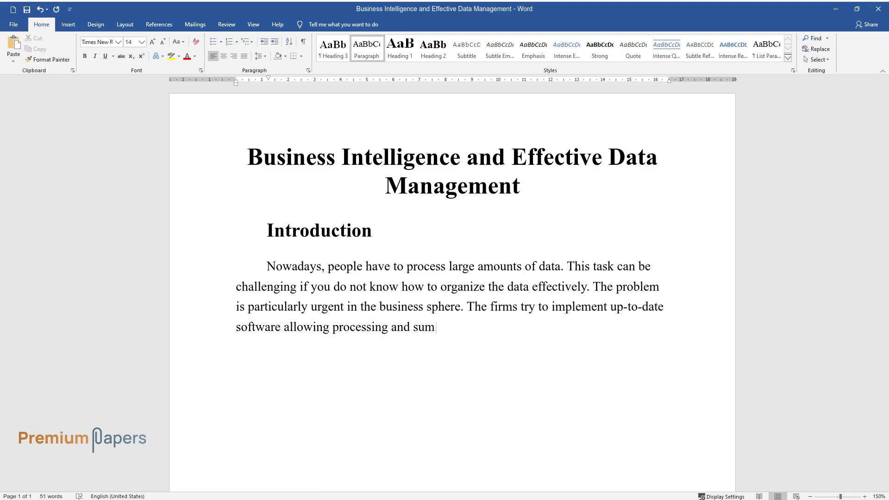
pyautogui.write('marizing the data flow with minimum')
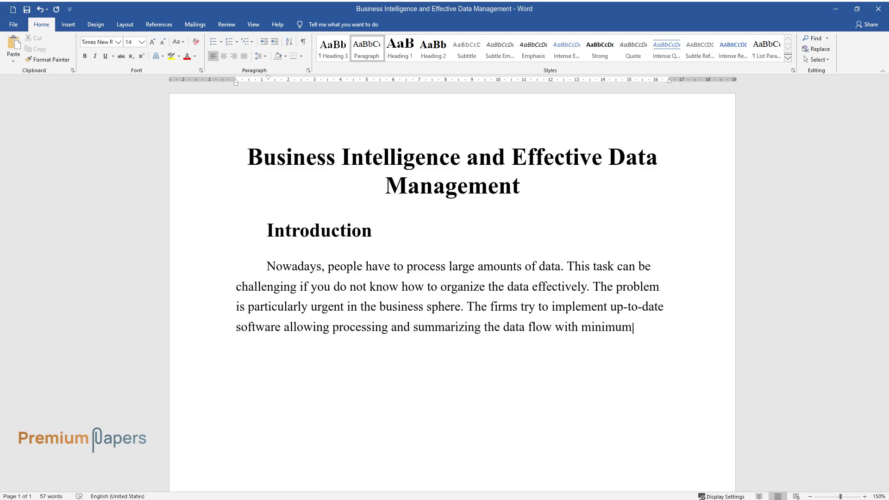
pyautogui.write(' effort to the user. ')
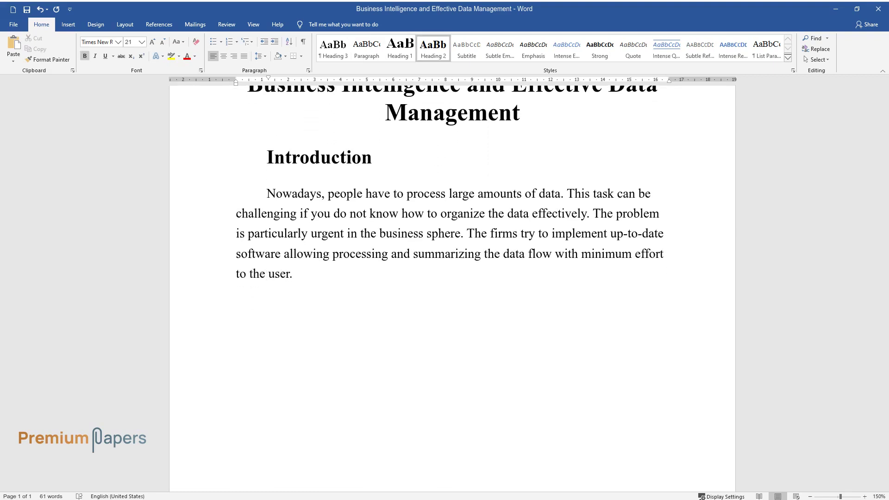
pyautogui.write('The Concept of Business')
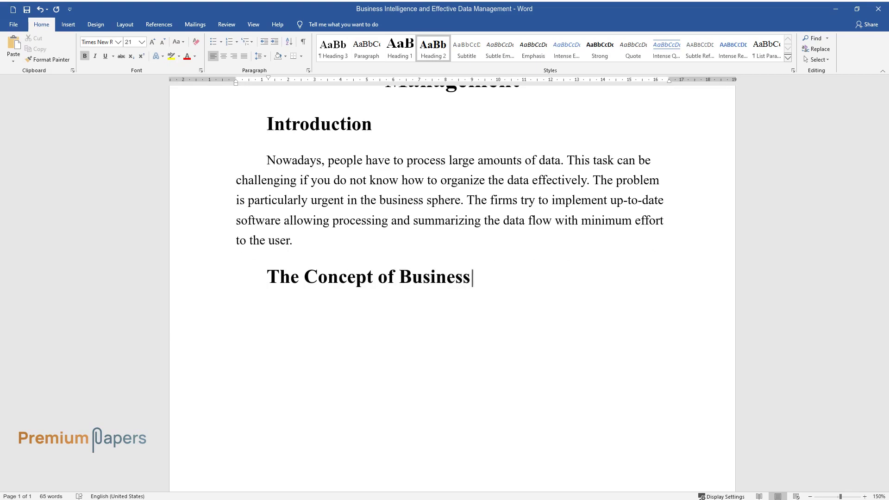
pyautogui.write(' Intelligence')
# - Write the indented paragraph defining business intelligence under 'The Concept of Business Intelligence'
pyautogui.press('Return')
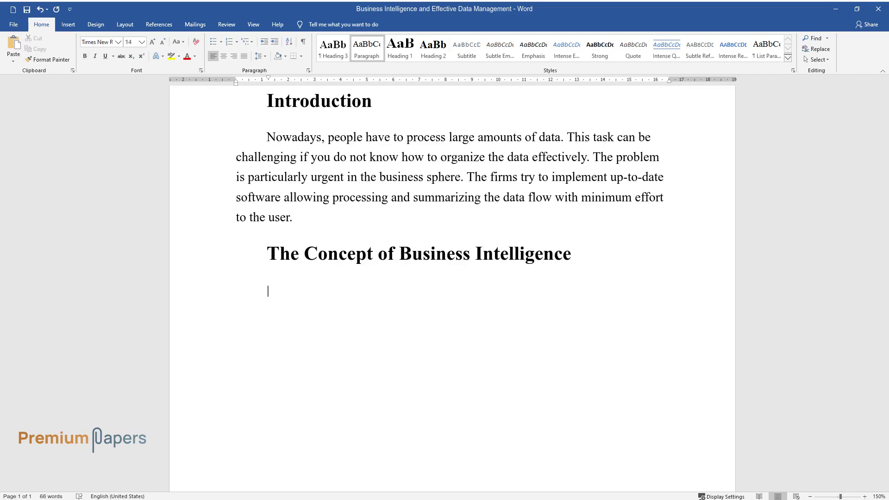
pyautogui.write('Business intelligence has')
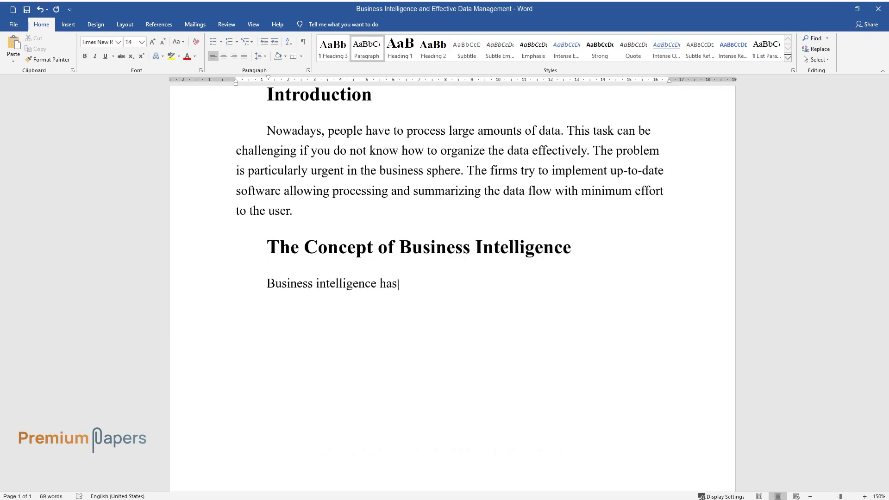
pyautogui.write(' become a crucial aspectof manag')
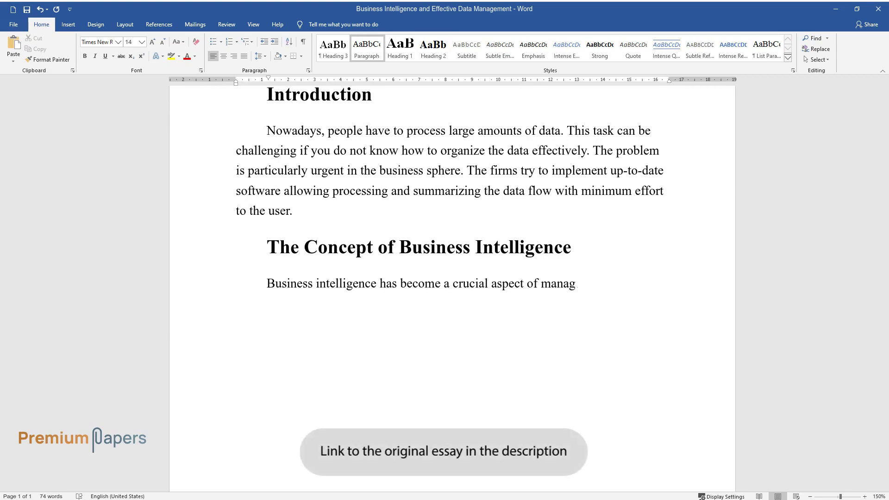
pyautogui.write('ement nowadays. The concept is the')
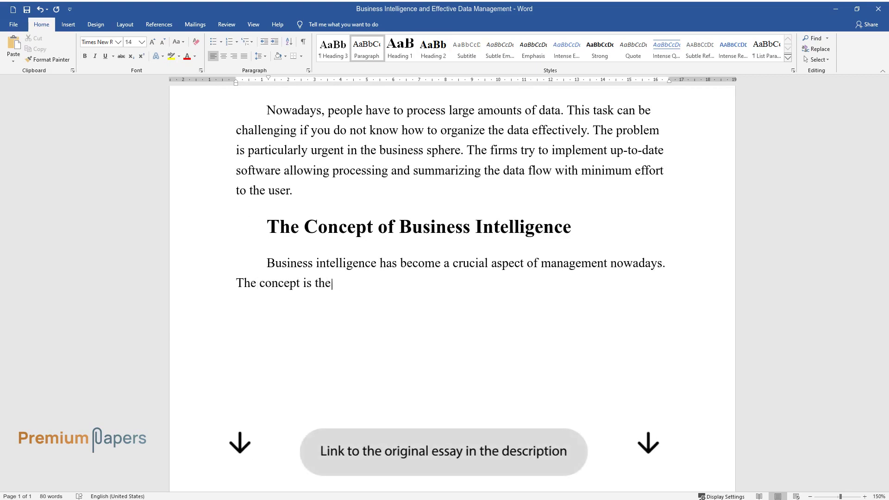
pyautogui.write(' topic of research by many organiz')
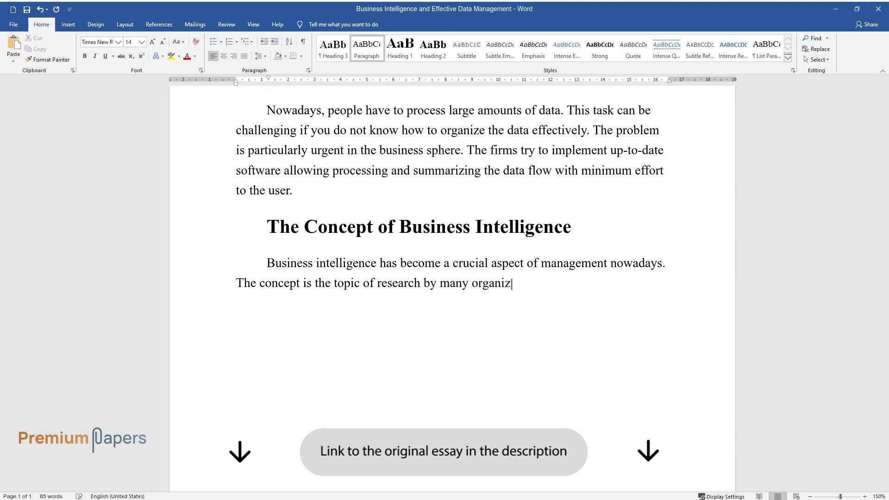
pyautogui.write('ations and individual scholars. Fo')
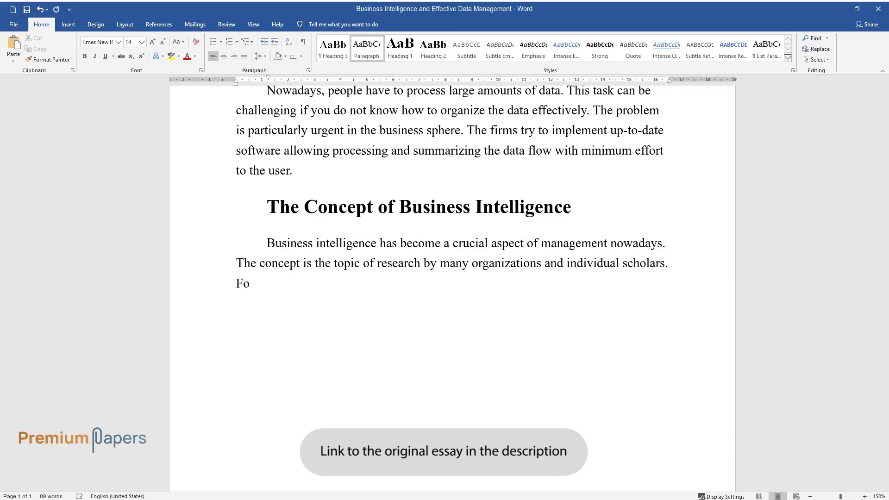
pyautogui.write('r example, Ranjan stresses that th')
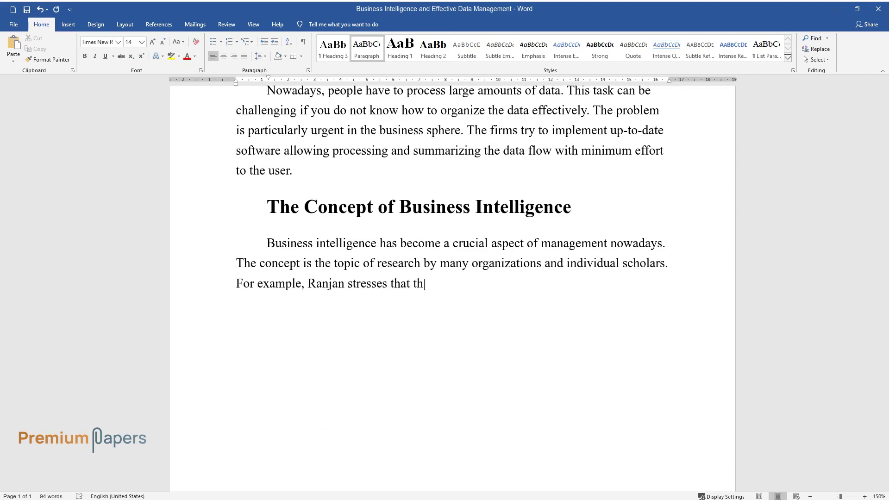
pyautogui.write('e term business intelligence has a')
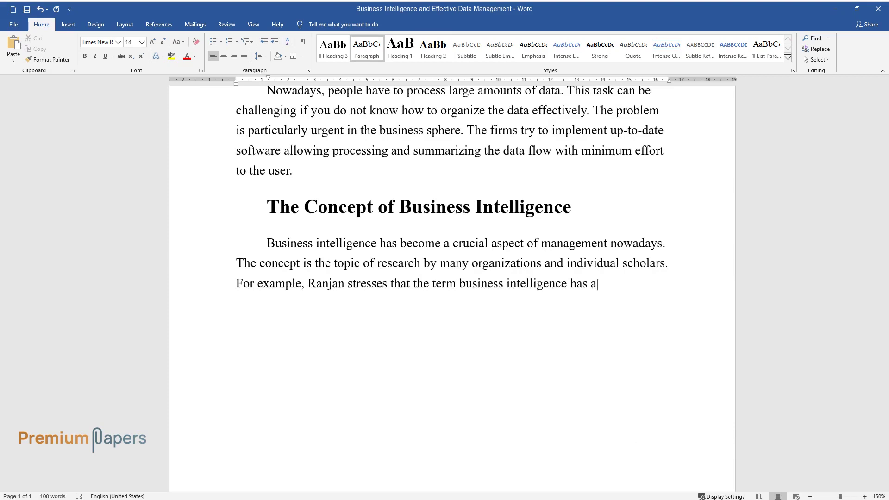
pyautogui.write(' couple of meanings. One of them i')
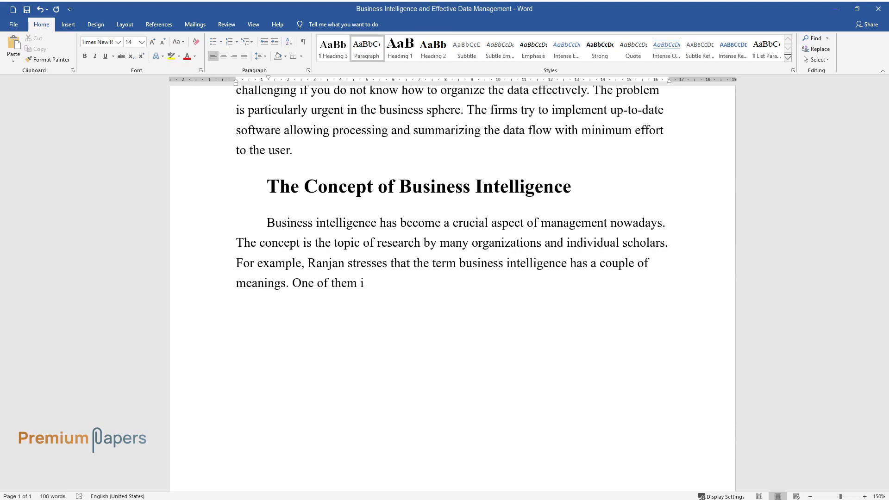
pyautogui.write('s "the human intelligence capacity')
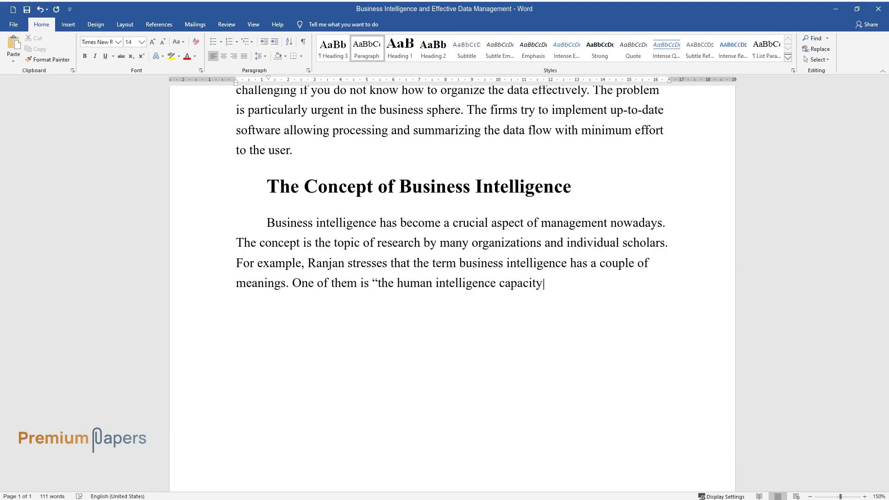
pyautogui.write(' applied in business affairs and a')
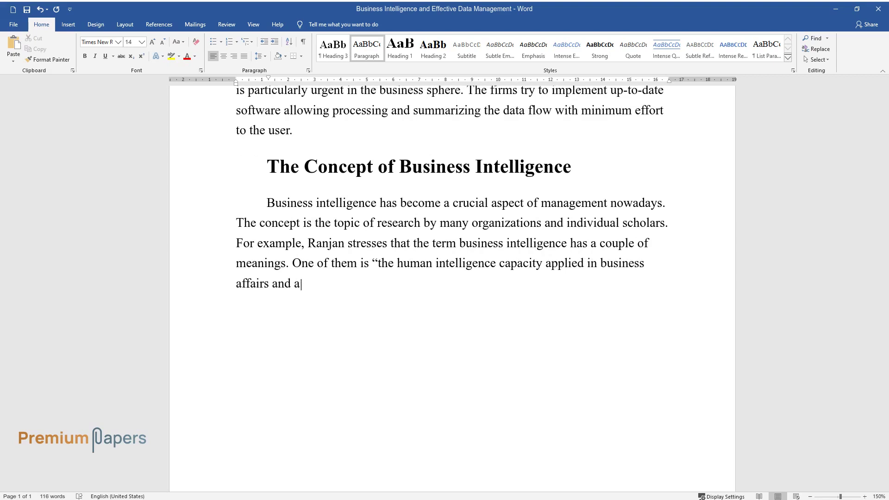
pyautogui.write('he same time, the')
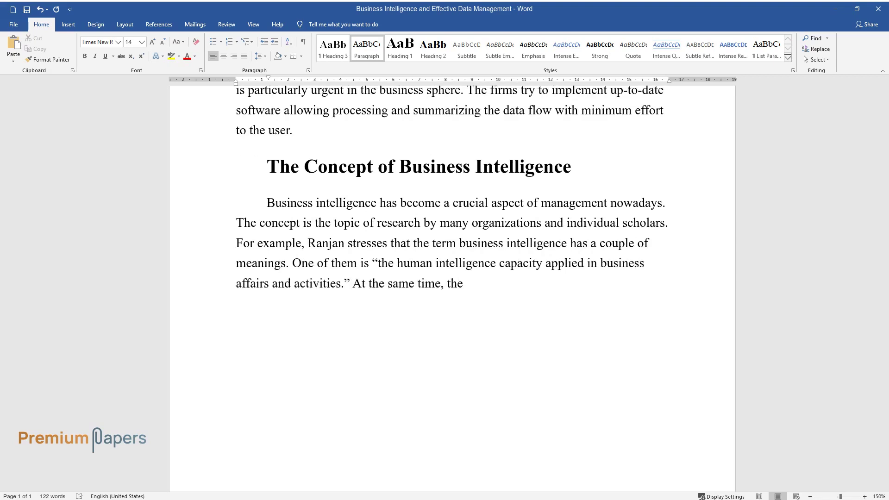
pyautogui.write(' concept of business intelligence ')
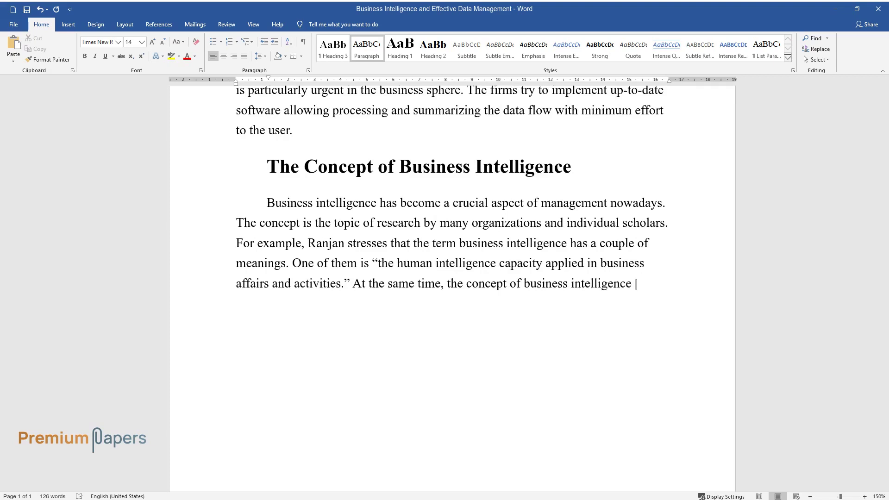
pyautogui.write('may imply the “ex')
pyautogui.write('pert information,')
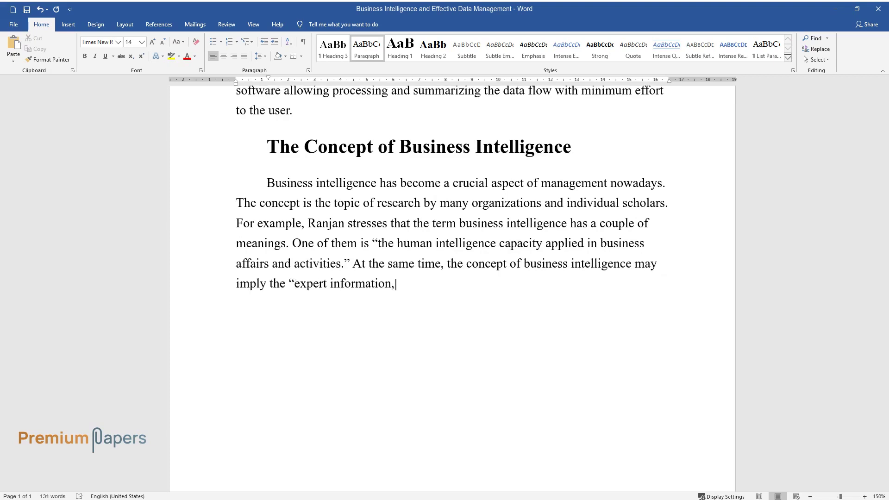
pyautogui.write(' knowledge, and technologies effic')
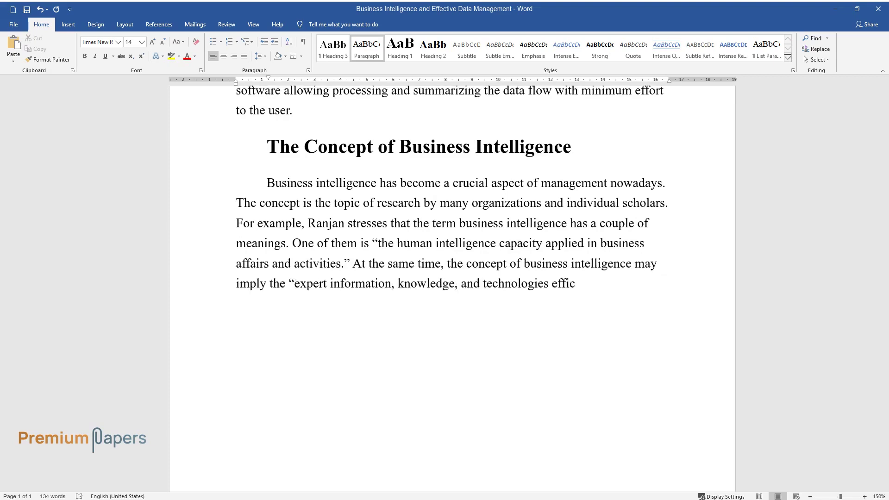
pyautogui.write('the management." Ralph Kim')
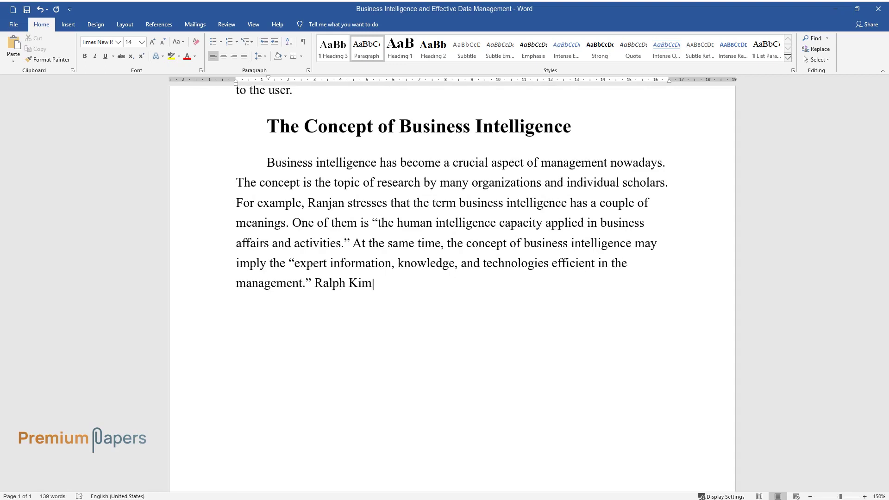
pyautogui.write('ball is considered one of the foun')
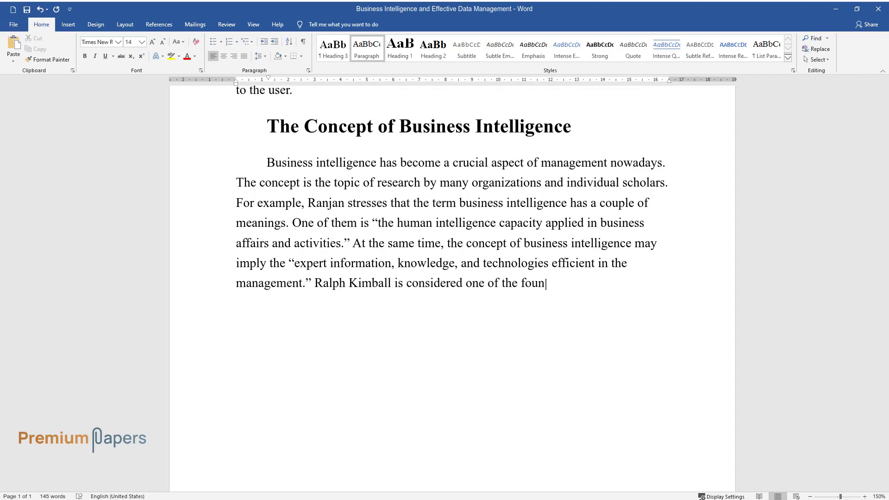
pyautogui.write('ders of business intelligence syst')
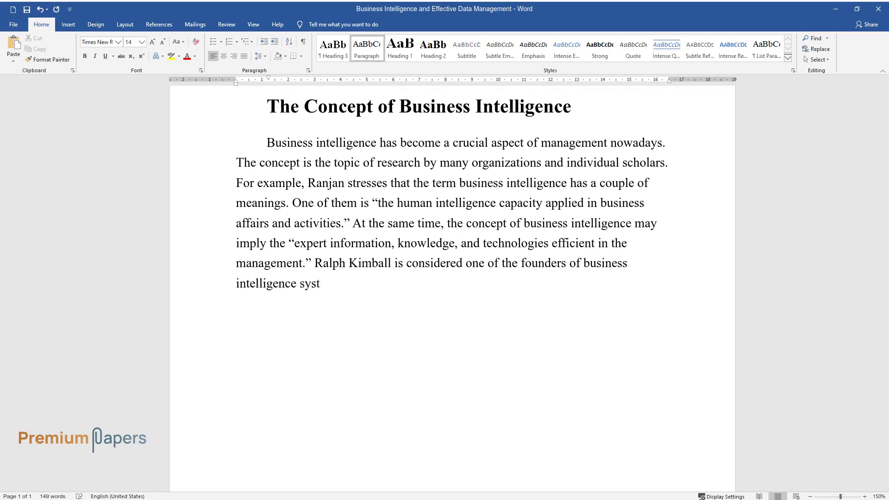
pyautogui.write('ems. The Kimball Group is the lead')
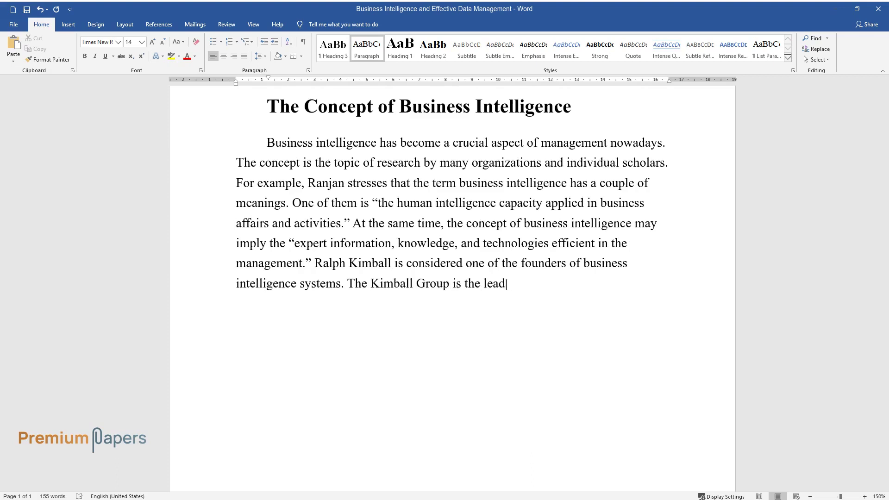
pyautogui.write('ing organization providing consul')
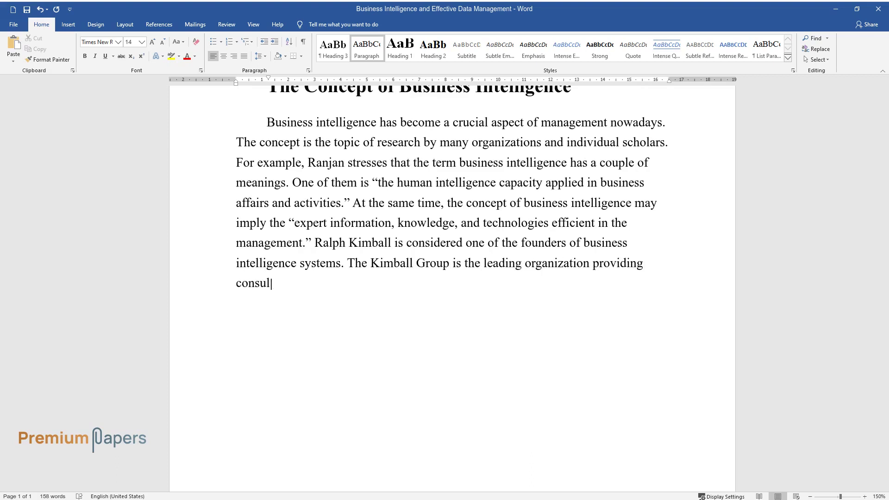
pyautogui.write('he field of busin')
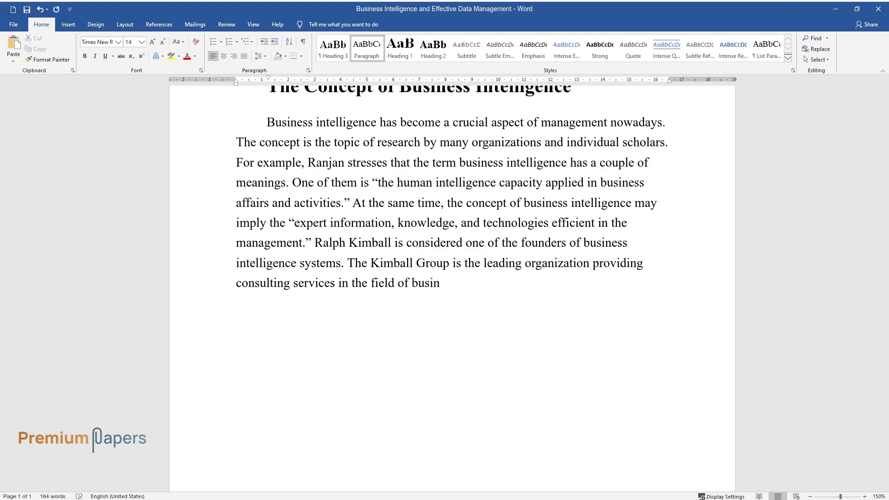
pyautogui.write('lligence. It canbe said t')
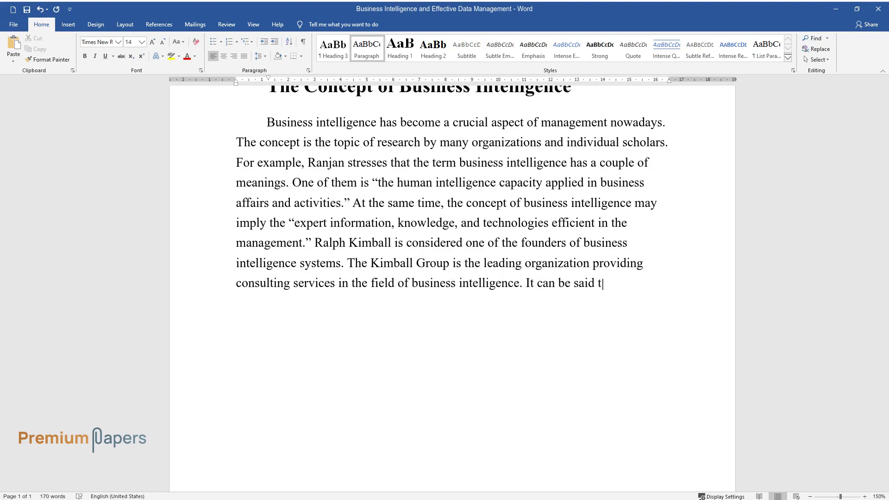
pyautogui.write('ness intelligence')
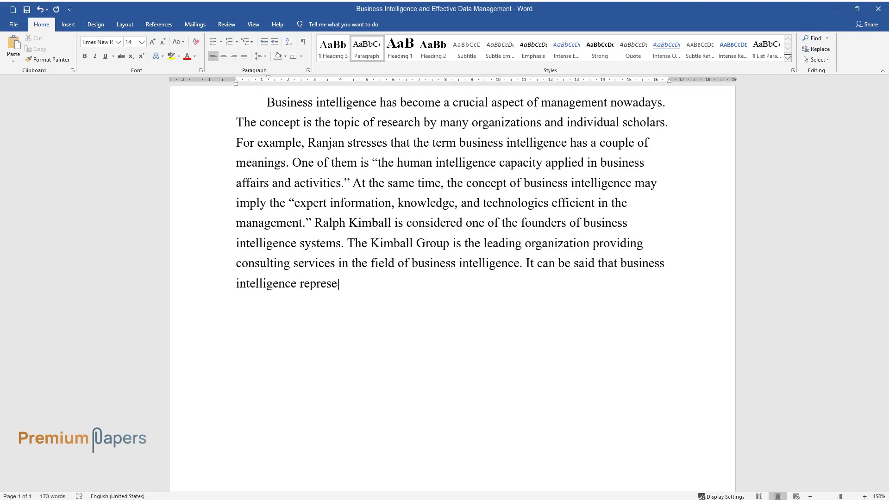
pyautogui.write(' of analytical and data p')
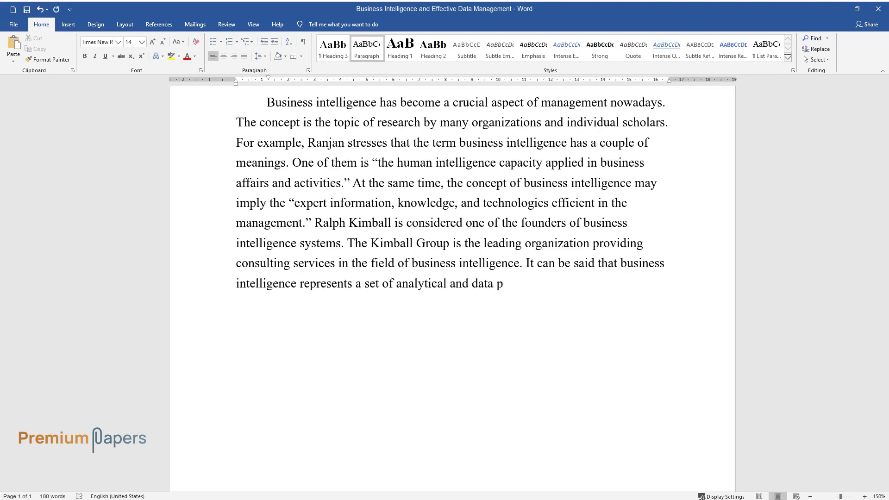
pyautogui.write('rocessing tools used by firms with')
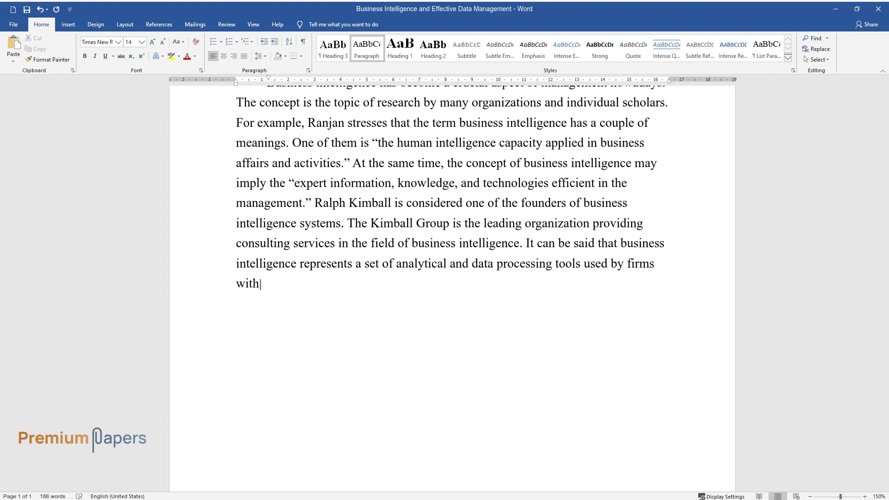
pyautogui.write(' the purpose of effective data man')
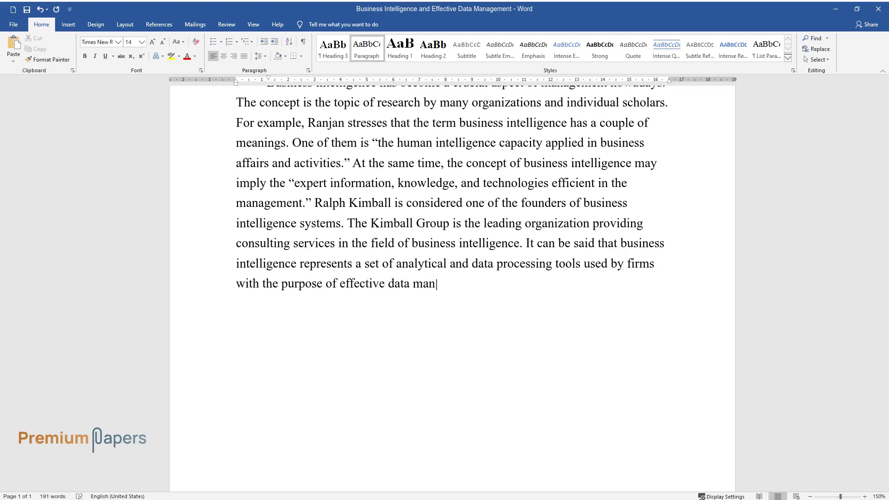
pyautogui.write('agement.')
# - Write the 'Data Management Today' paragraph about social networks and data leaks
pyautogui.press('Return')
pyautogui.write('Data M')
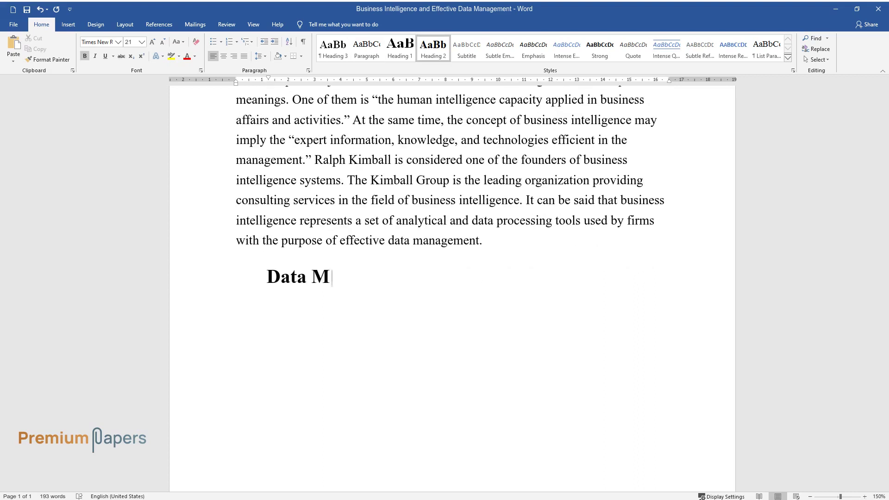
pyautogui.write('anagement Today')
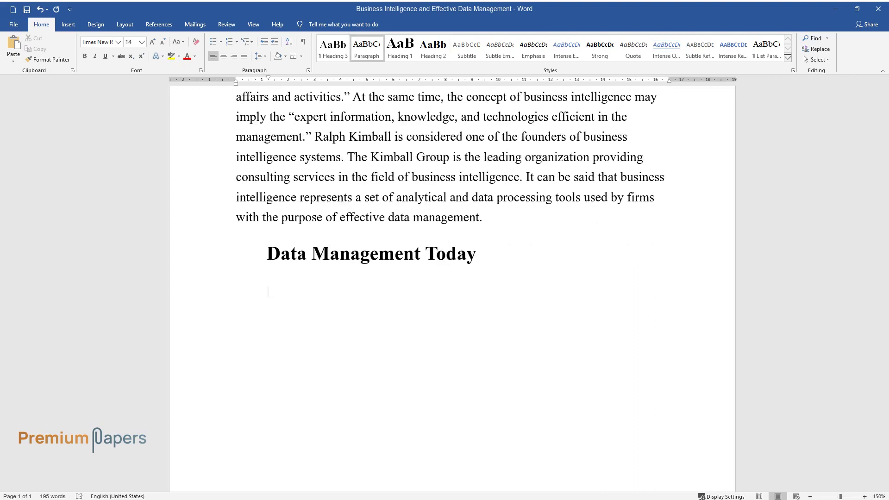
pyautogui.write('I believe everyone faces problems with data management. It is one of the modern issues requiring careful attention because ineffective data management can lead to the leak ')
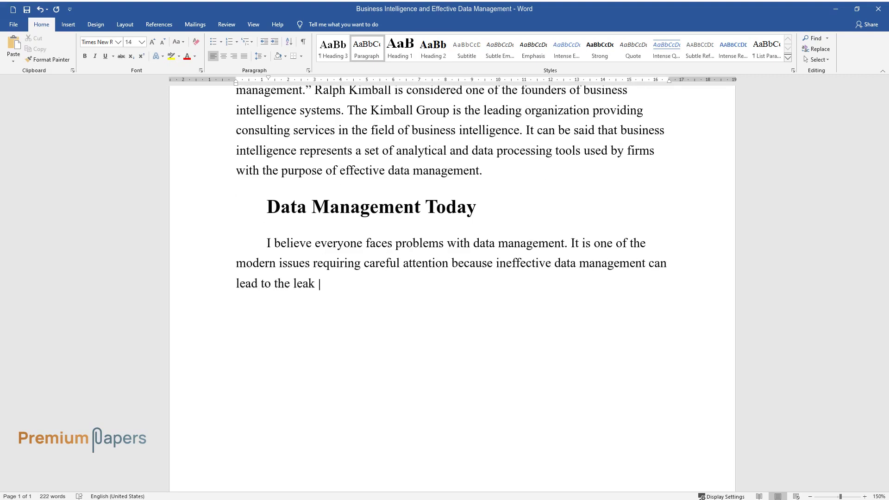
pyautogui.write('of important information. Special a')
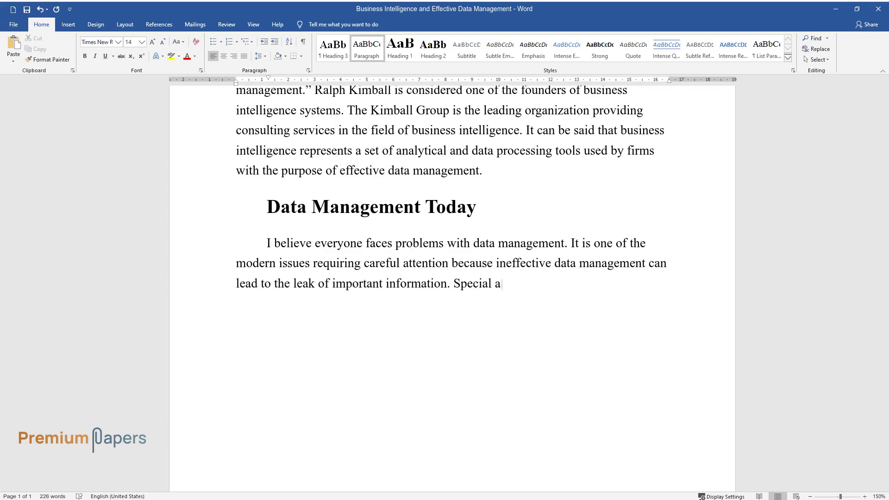
pyautogui.write('ttention should be paid to social ne')
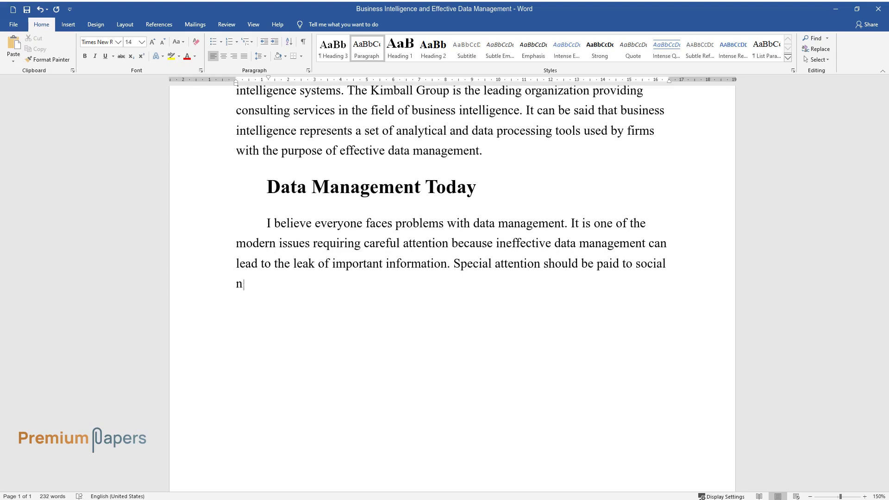
pyautogui.write('tworks such as Facebook, Twitter, ')
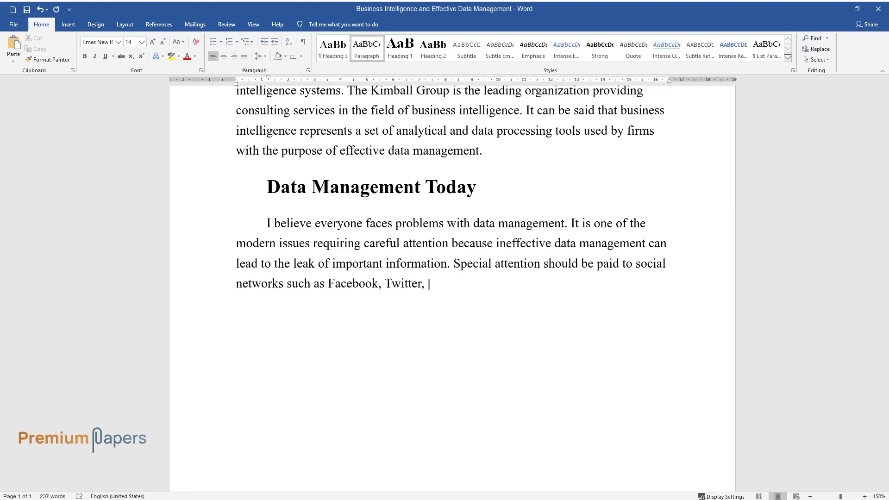
pyautogui.write('LinkedIn, and others. Although I us')
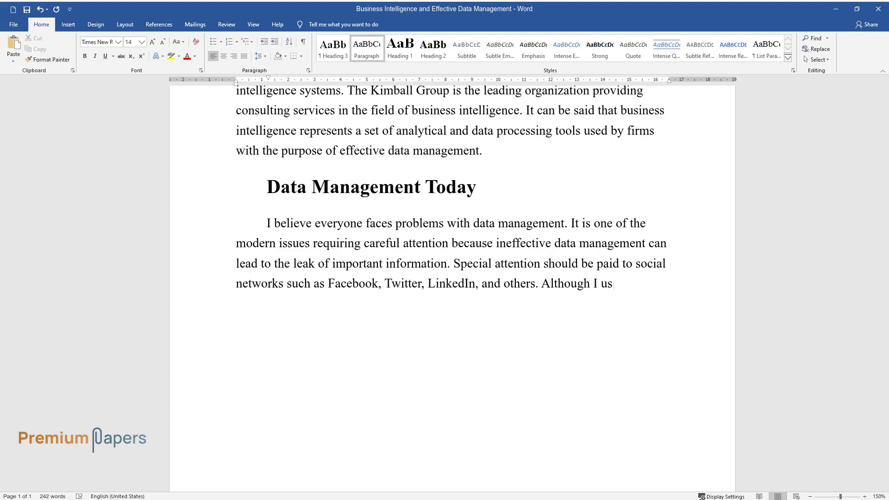
pyautogui.write('e the opportunitie')
pyautogui.write('hey provide for co')
pyautogui.write('mmunicati')
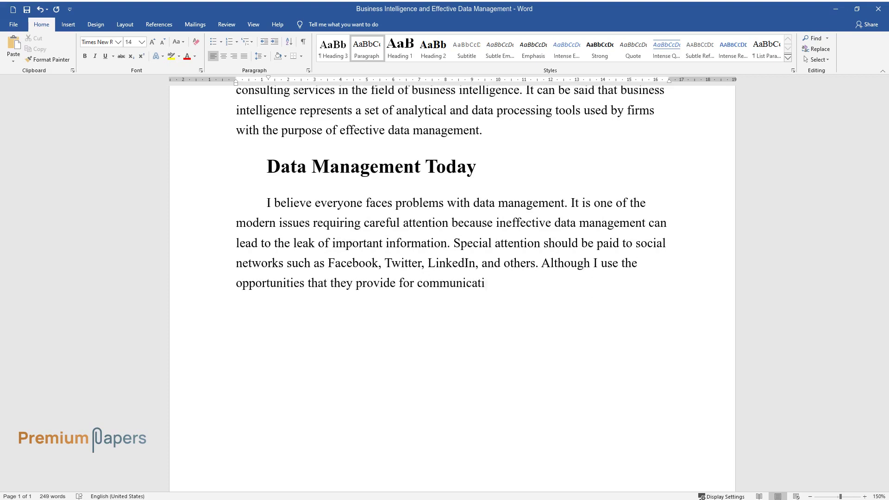
pyautogui.write('on and entertainment, I think tha')
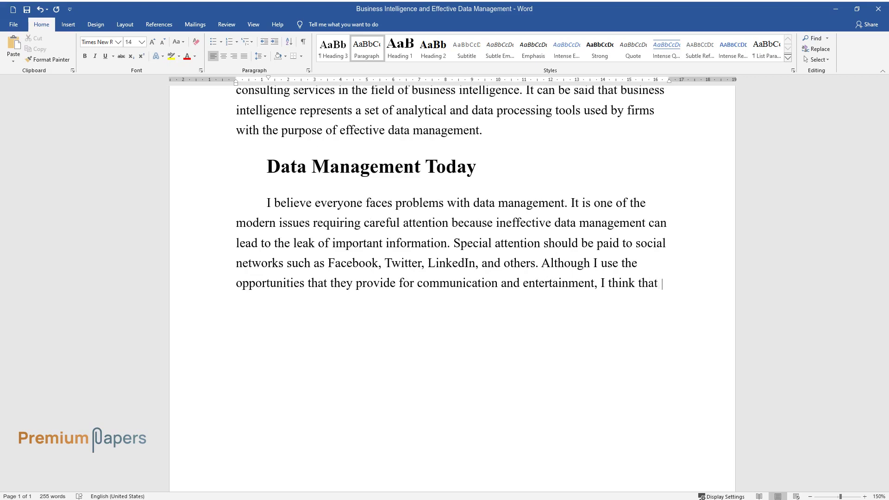
pyautogui.write('they are inappropriate fordiscussi')
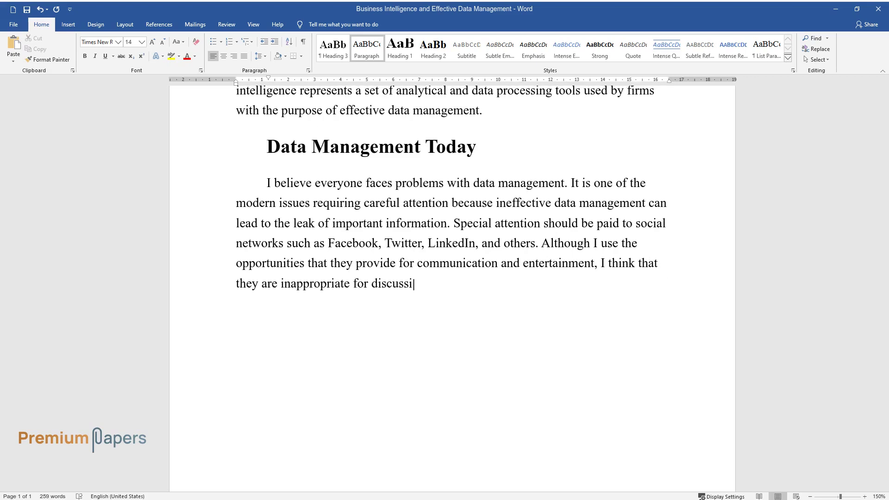
pyautogui.write('ons of work issues. It is a well-kn')
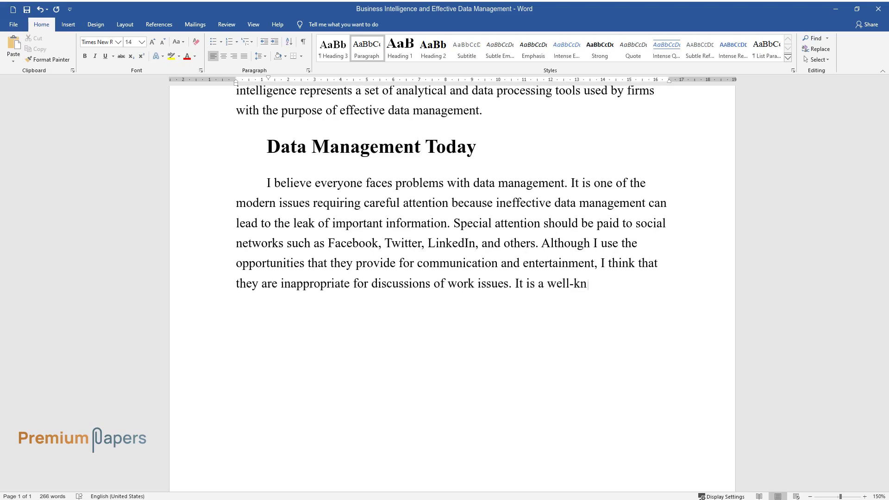
pyautogui.write('own fact that the ')
pyautogui.write('etworks ')
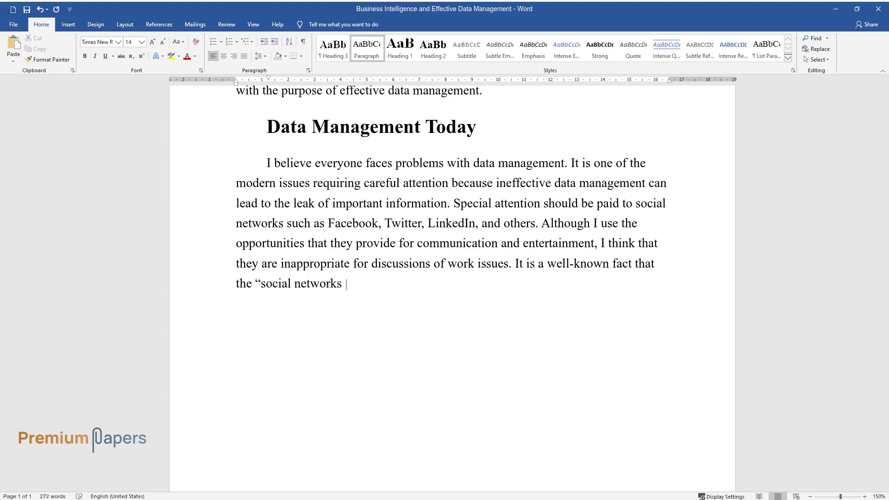
pyautogui.write('store information remotely, rather t')
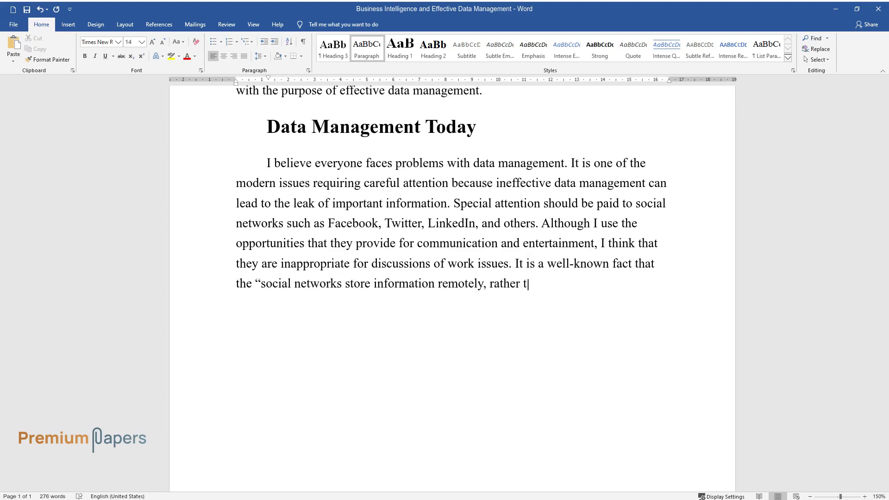
pyautogui.write('han on a user\'s personal computer."')
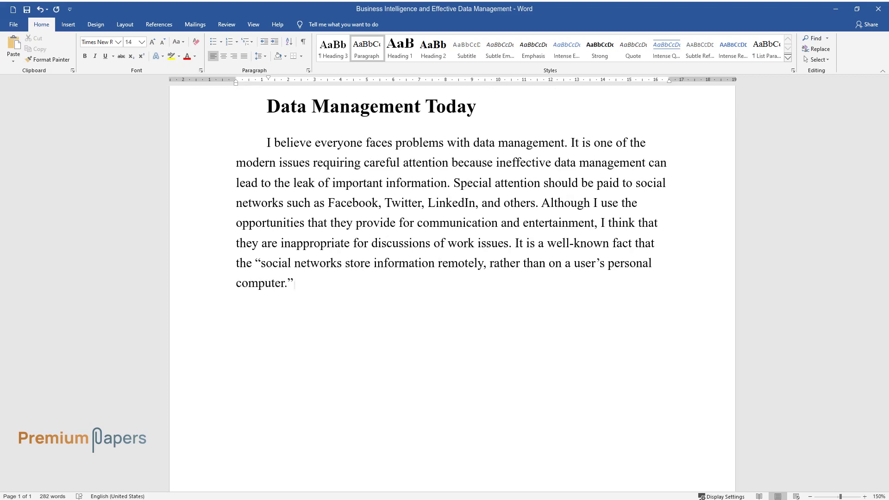
pyautogui.write(' This means that if I share some data on social networking, I cannot b')
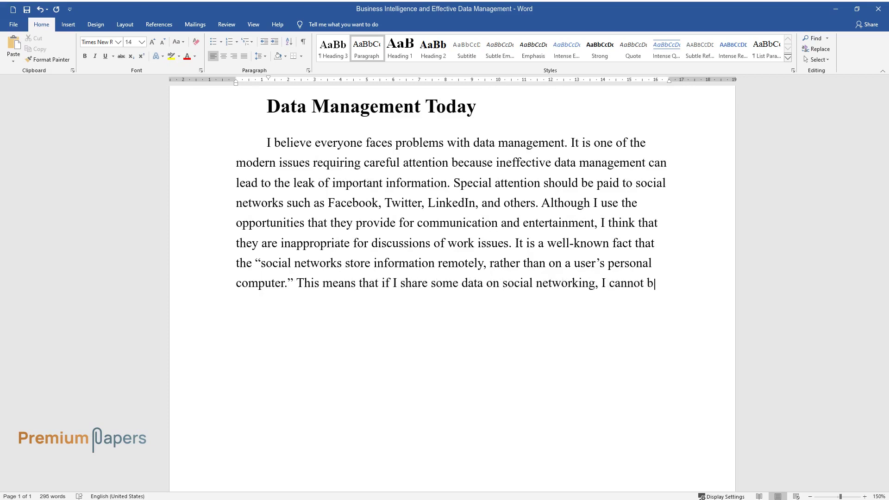
pyautogui.write('e sure that it is stored effectivel')
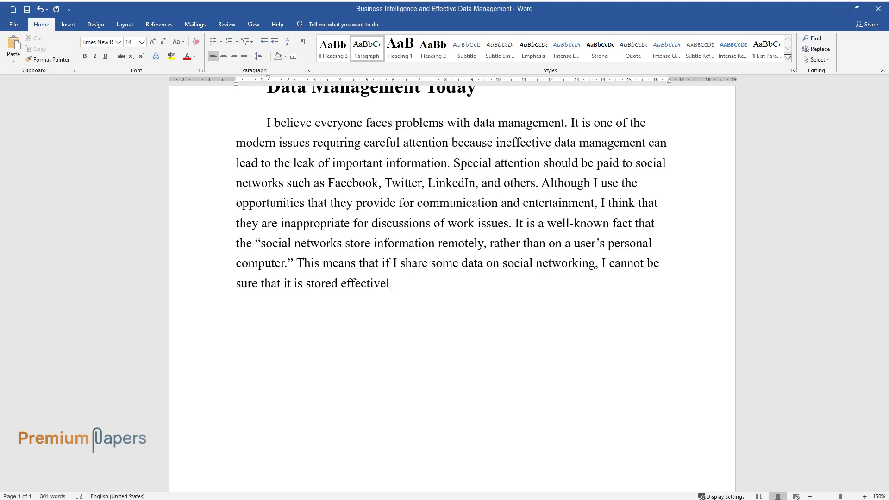
pyautogui.write(' not used by third parties.')
# - Write the e-mail management paragraph, then add a 'Conclusion' heading starting 'In summary,'
pyautogui.press('Return')
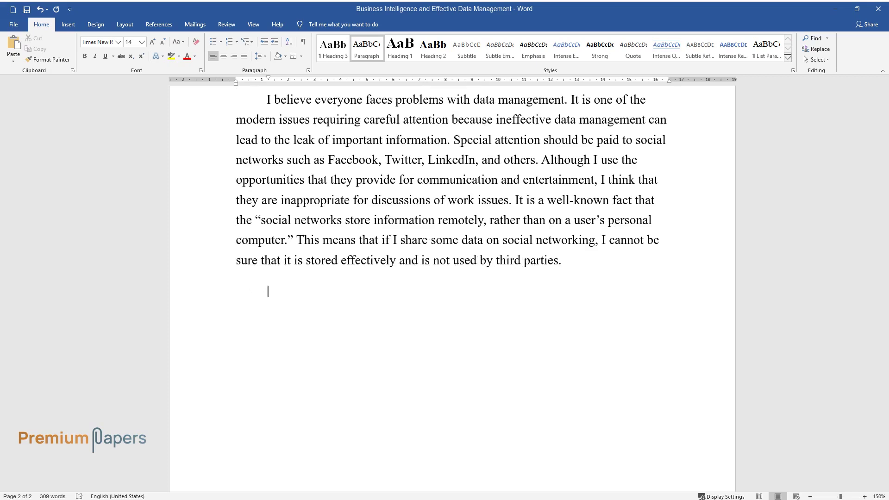
pyautogui.write('The e-mai')
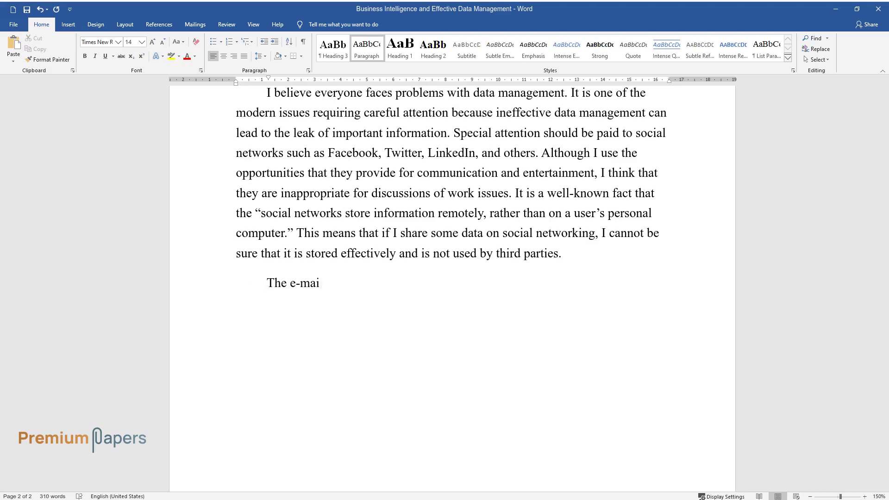
pyautogui.write('l is one of the information overlo')
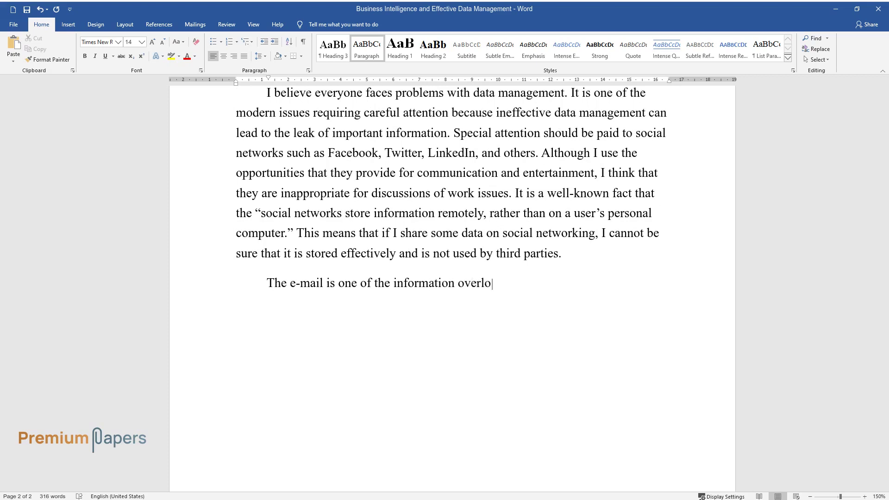
pyautogui.write('ation of categori')
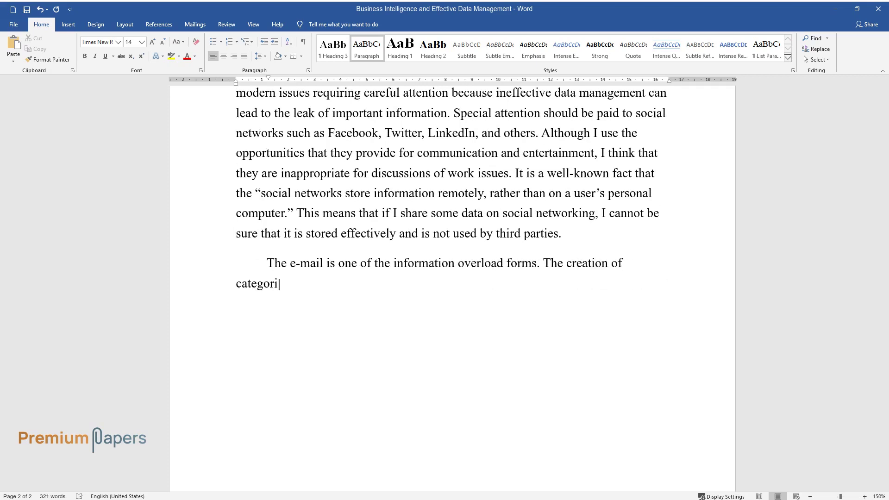
pyautogui.write('es in your e-mail account can hel')
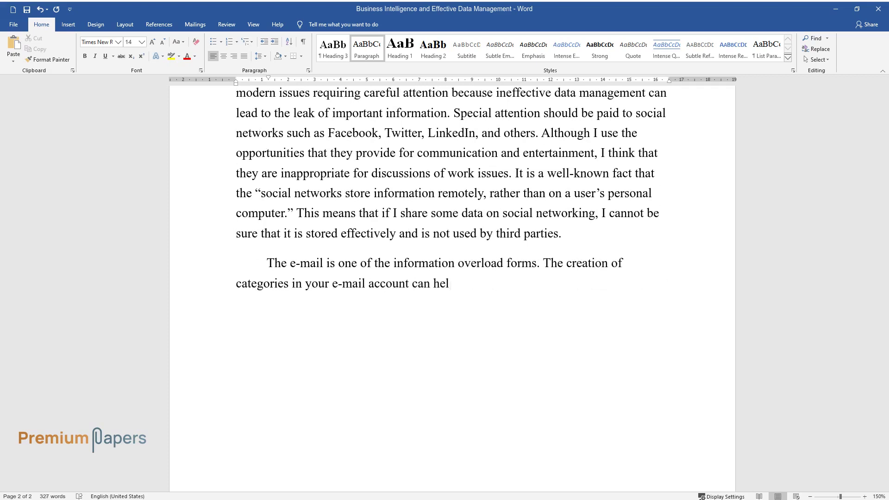
pyautogui.write('p simplify the process of e-mail m')
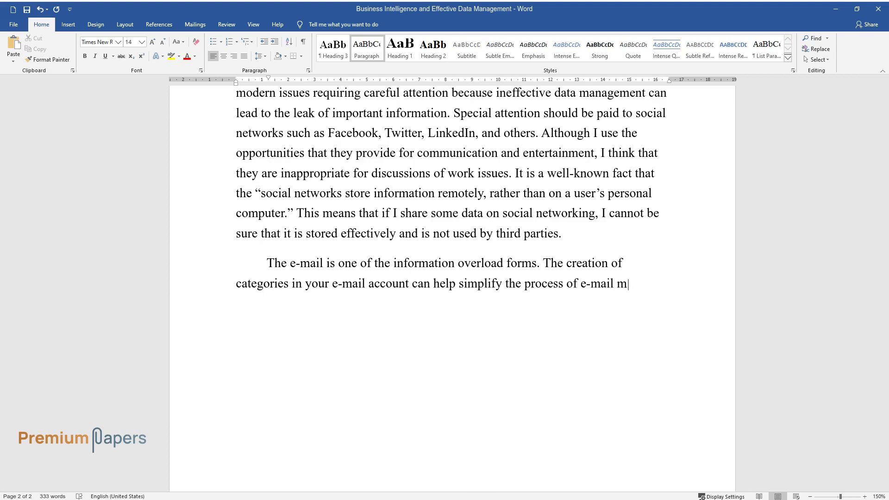
pyautogui.write('anagement. I have created the foll')
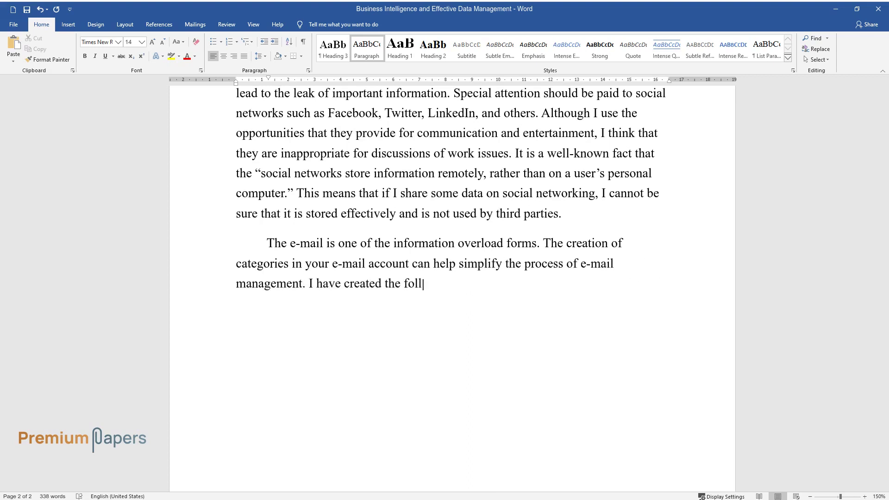
pyautogui.write('owing categories: Business, which')
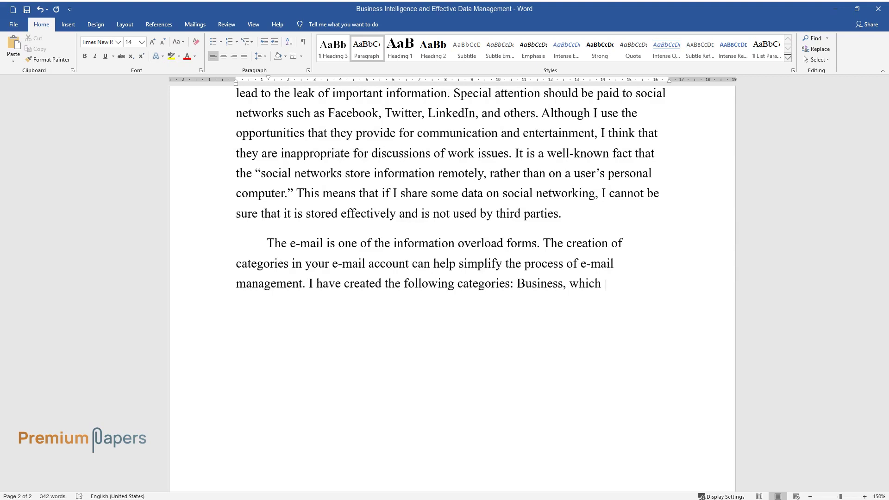
pyautogui.write(' is further divide')
pyautogui.write('important')
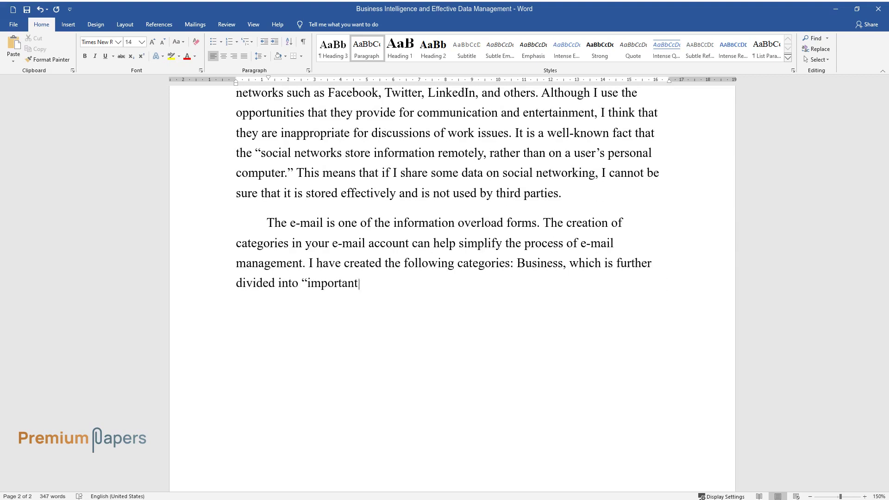
pyautogui.write(' and requiring action,” “requiring')
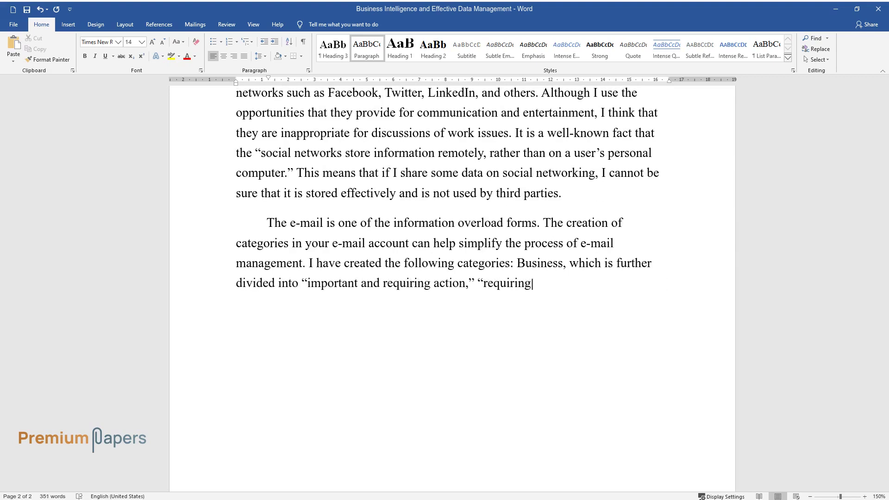
pyautogui.write(' a response,” and “FYI”; Personal,')
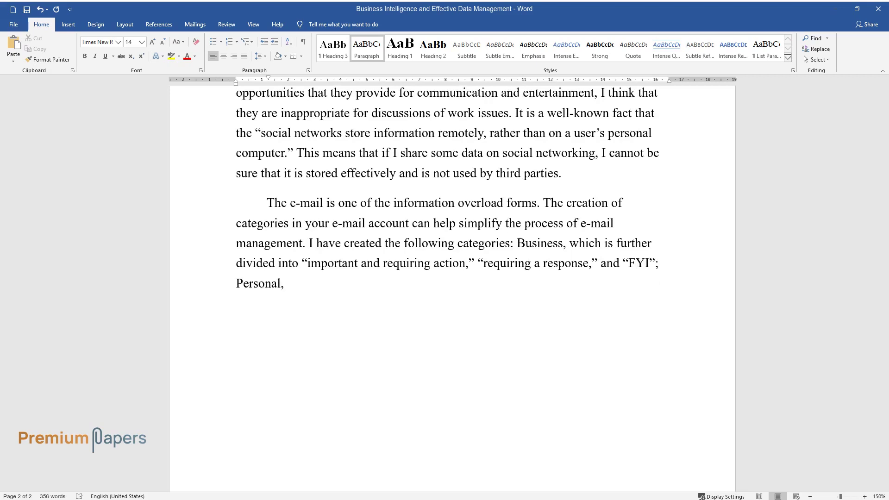
pyautogui.write(' including such subcategories as “')
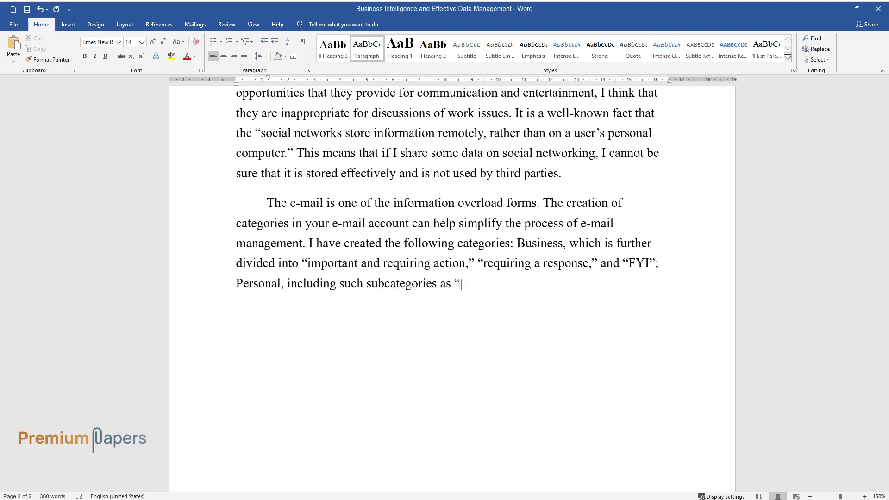
pyautogui.write('meaningful,” “family,” “friends,” ')
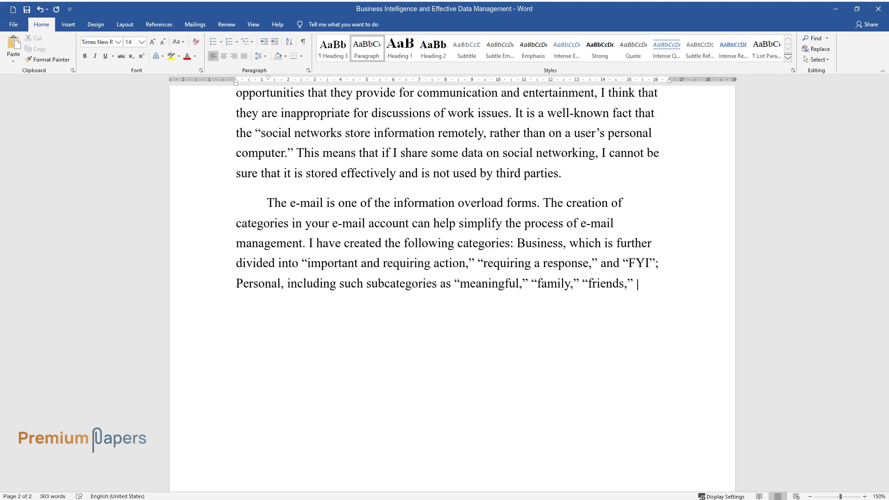
pyautogui.write('and some others like “Forwarded,” ')
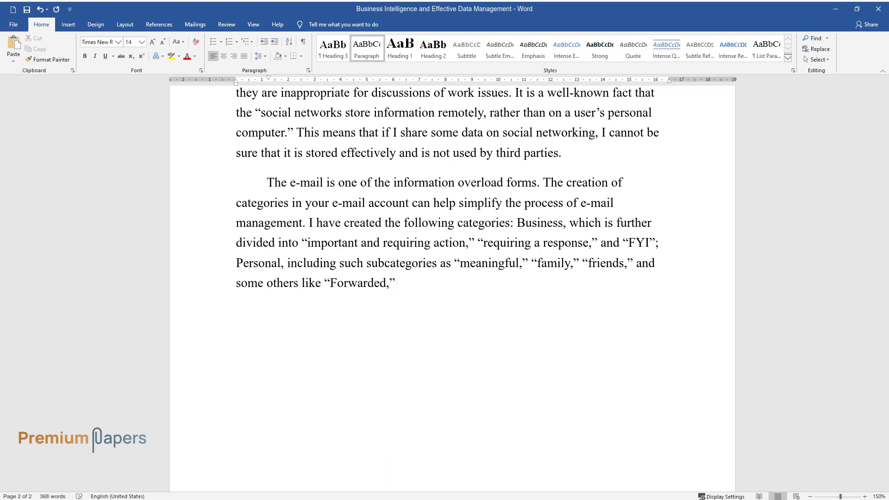
pyautogui.write('“Advertising,” and “Spam.” I should admit that')
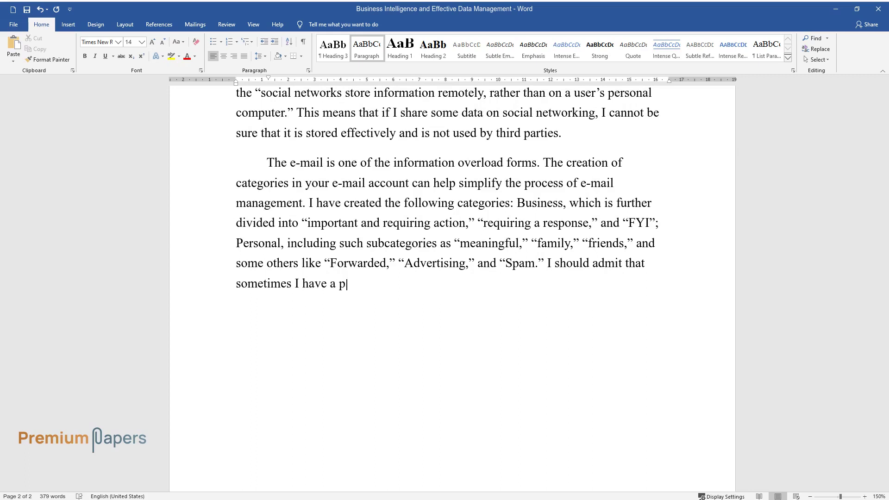
pyautogui.write(' sometimes I have a problem with the delete function. When I delete the delivered message')
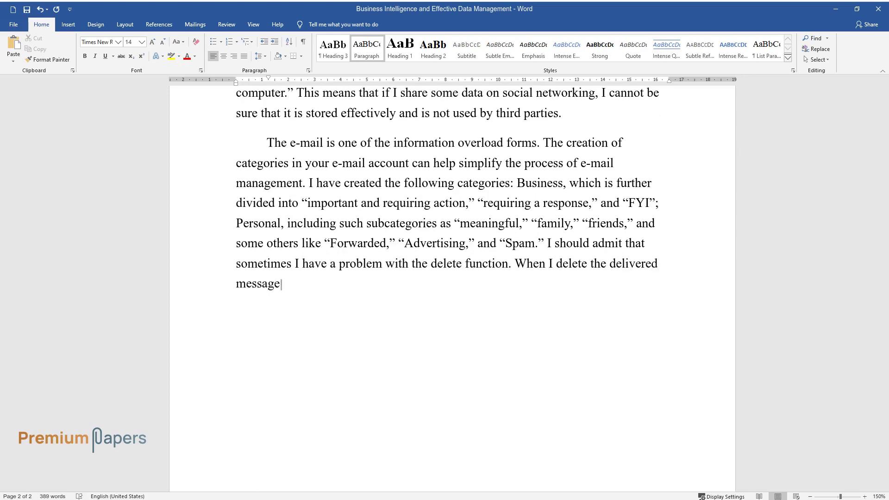
pyautogui.write('s, I may mistakenly remove some th')
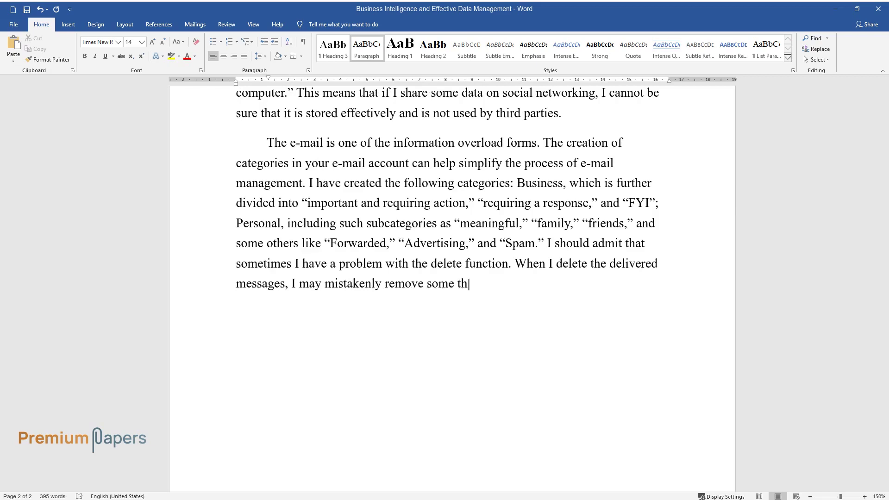
pyautogui.write('e useful in the future. Th')
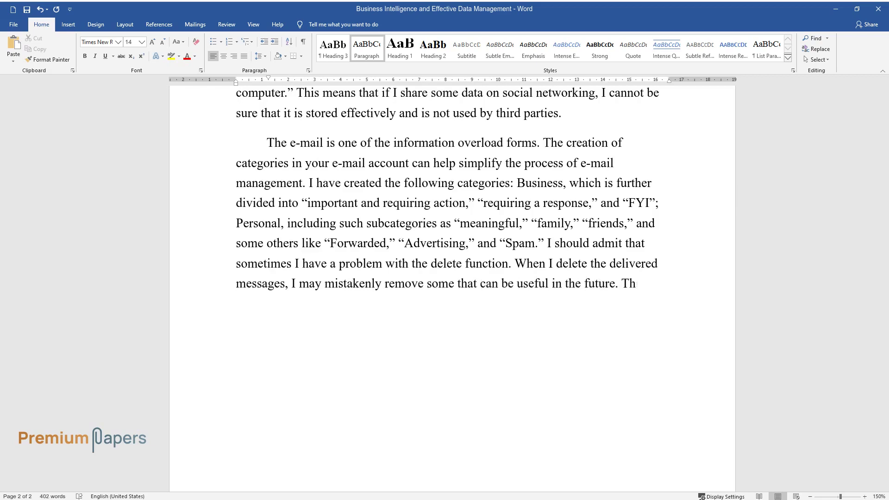
pyautogui.write('e message overload makes me miss t')
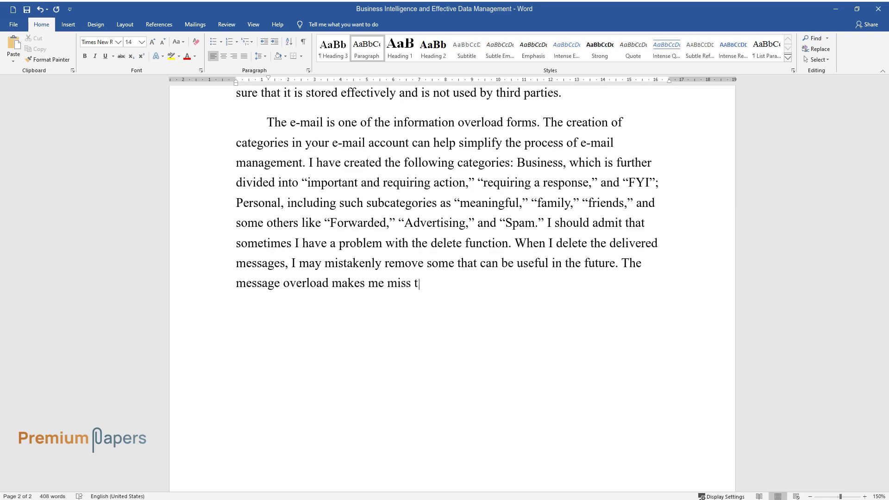
pyautogui.write('he important information while ski')
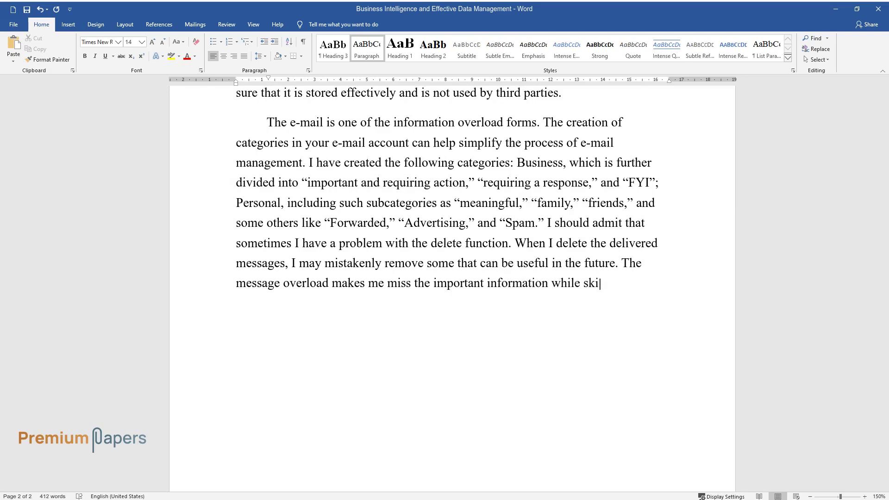
pyautogui.write('mming the e-mails')
pyautogui.write('y, I spen')
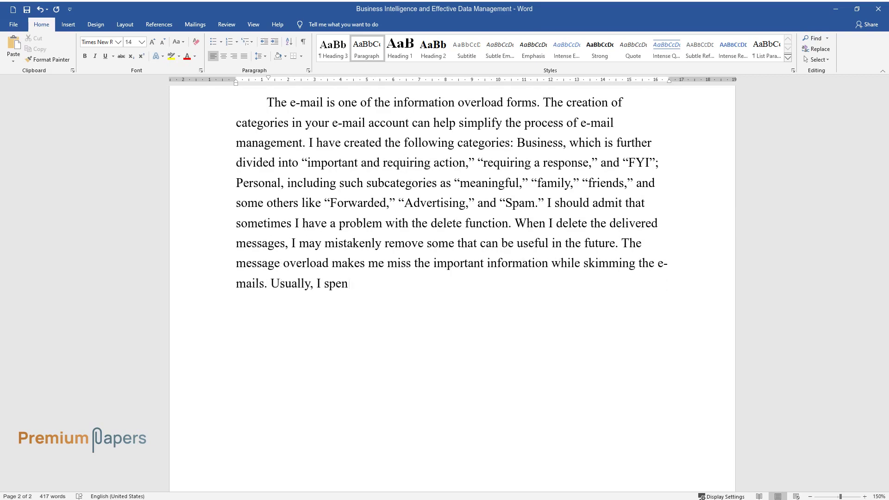
pyautogui.write('d approximately an hour per day m')
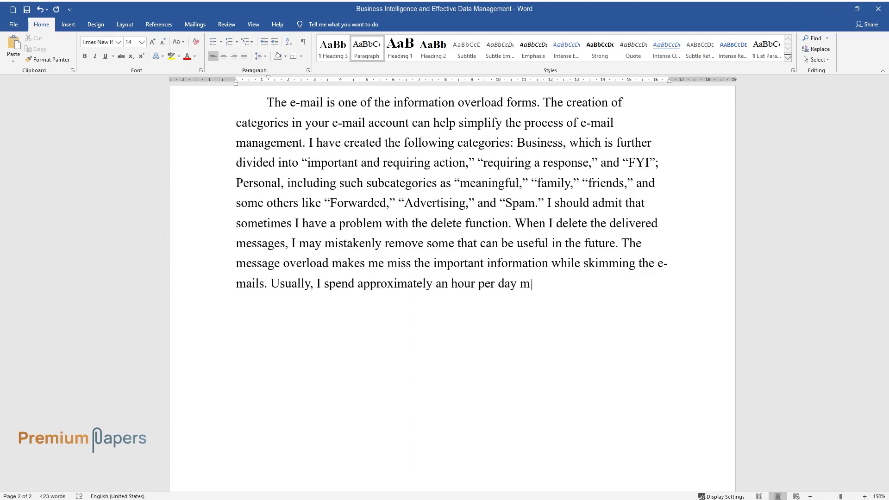
pyautogui.write('anaging my e-mail. Under')
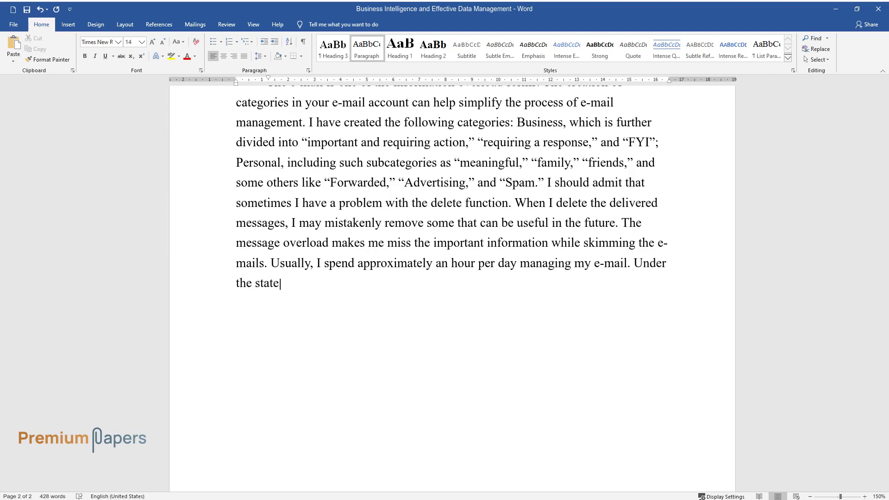
pyautogui.write(' tment “the network is the computer,')
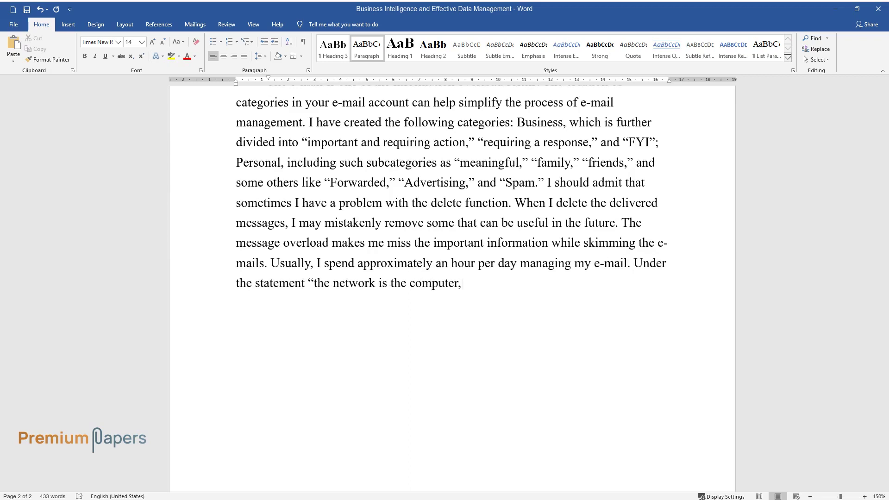
pyautogui.write('” I understand the set oflinks or')
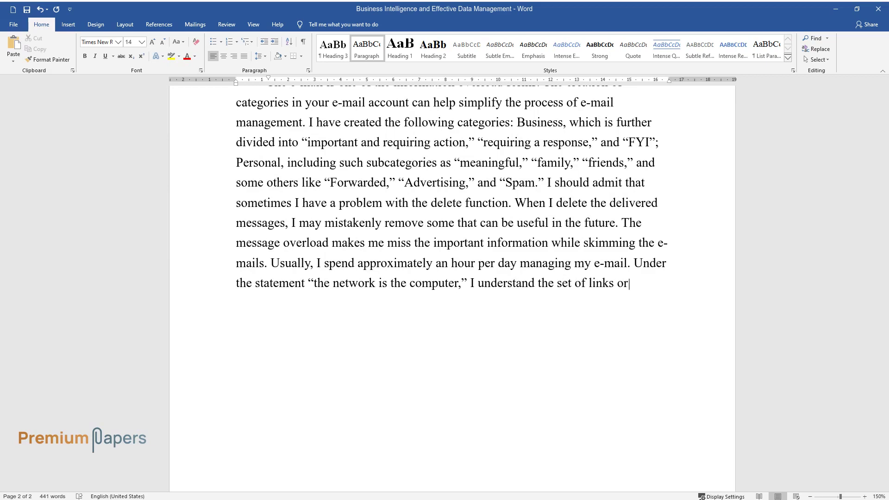
pyautogui.write(' the communicatio')
pyautogui.write('n system that com')
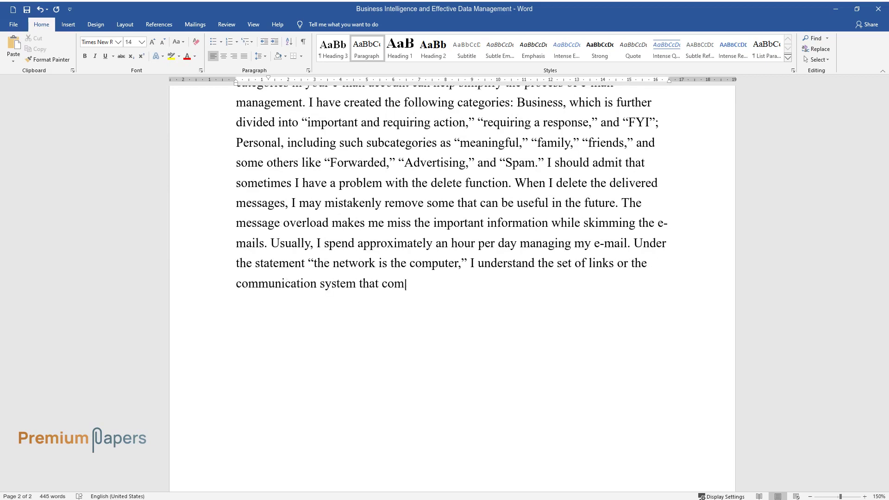
pyautogui.write('hnologies provide to us.')
pyautogui.press('Return')
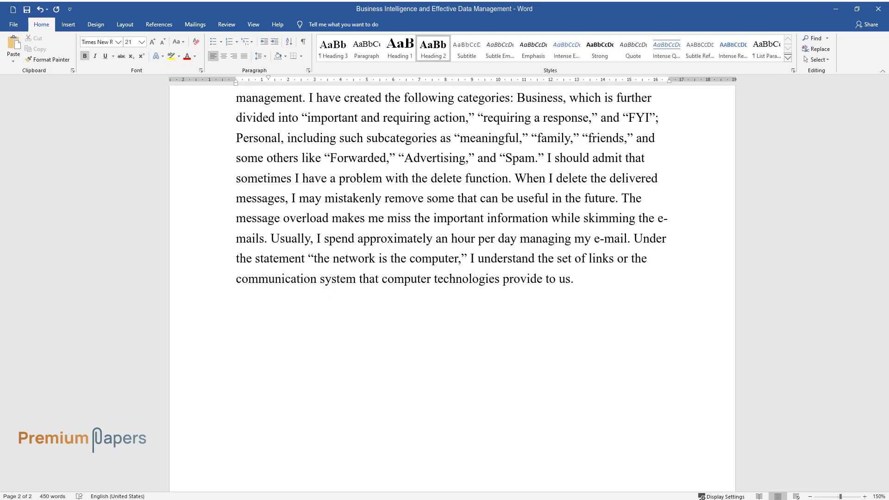
pyautogui.write('Conclusi')
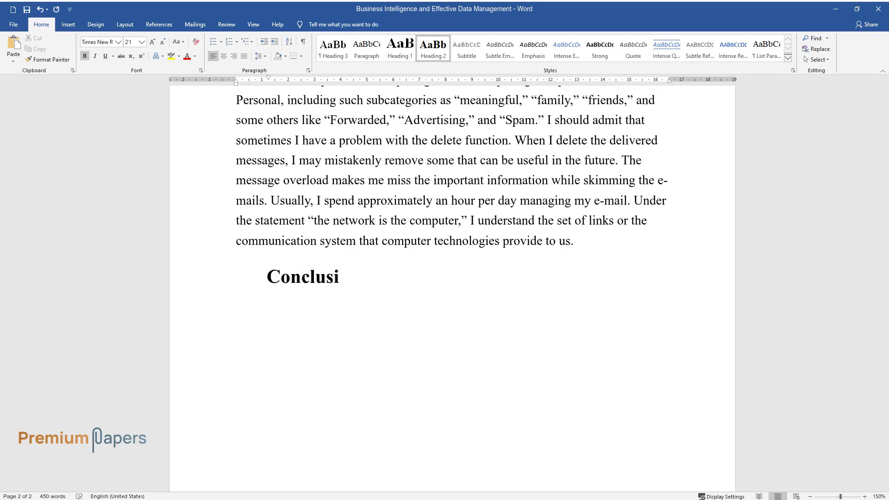
pyautogui.write('on')
pyautogui.write('In summary,')
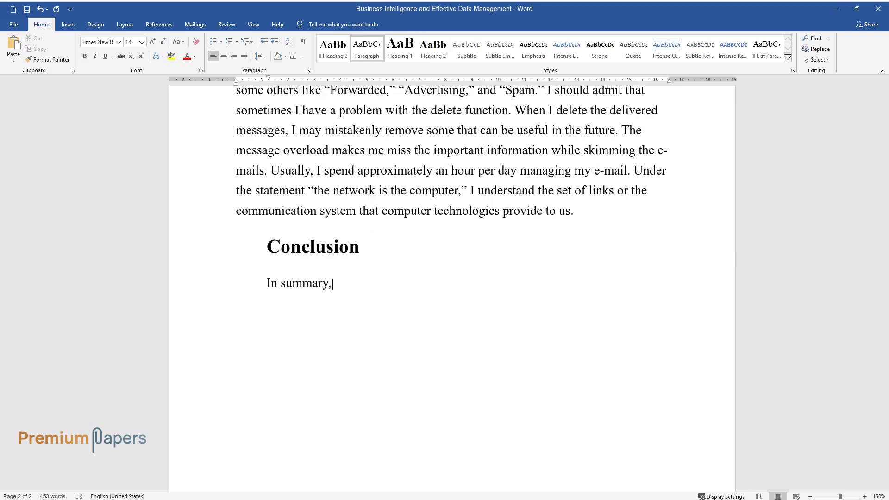
pyautogui.write(' it should be said that data management is a burning problem nowadays.')
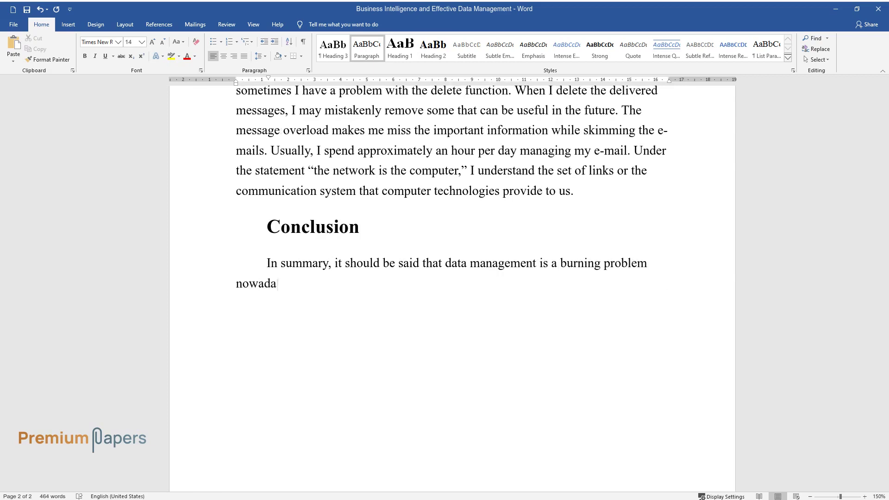
pyautogui.write(' The concept of business intel')
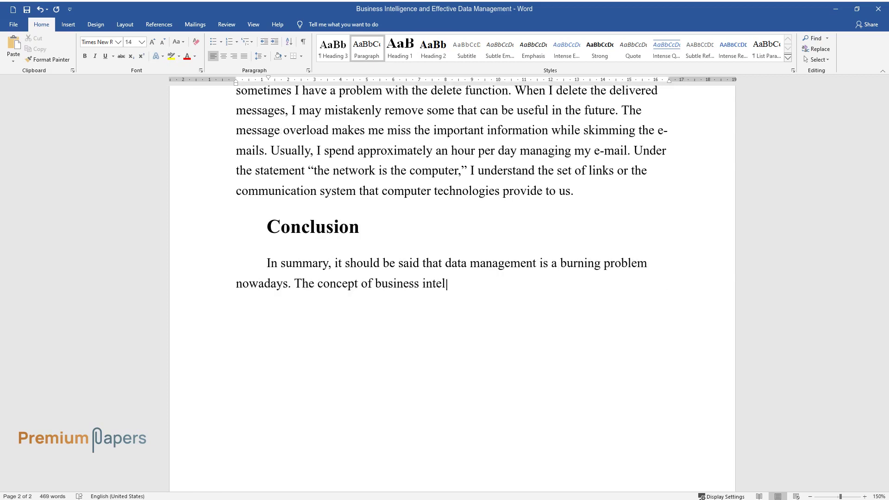
pyautogui.write('ligence encompasses the tools and ')
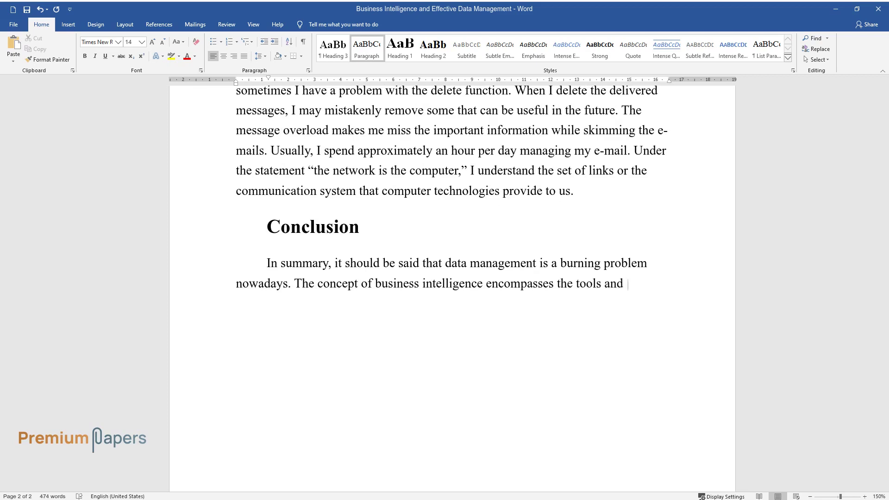
pyautogui.write('methods for effective data manage')
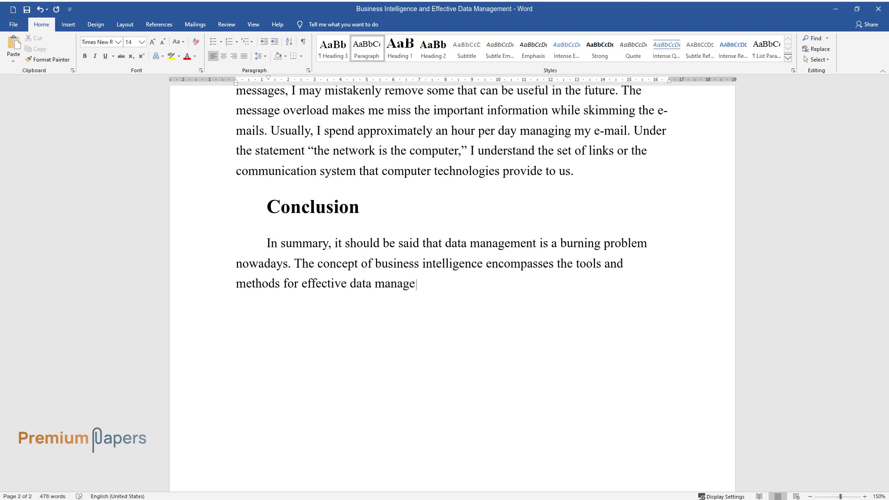
pyautogui.write('ment. Social networking can lead')
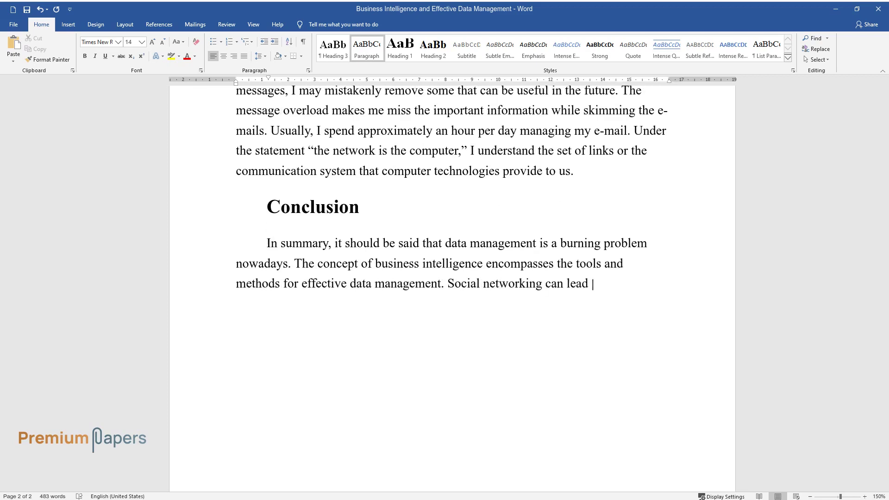
pyautogui.write(' to the leak of confidential data a')
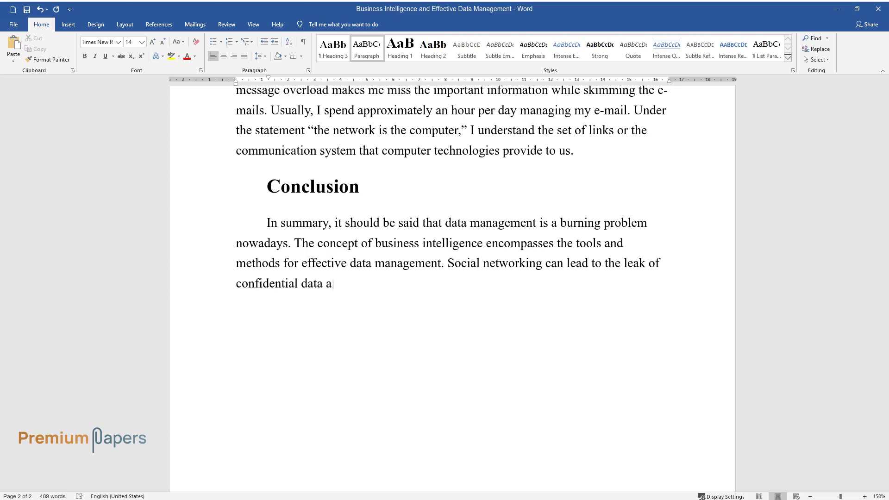
pyautogui.write('nd does ')
pyautogui.write('not prov')
pyautogui.write('ide the reliable ')
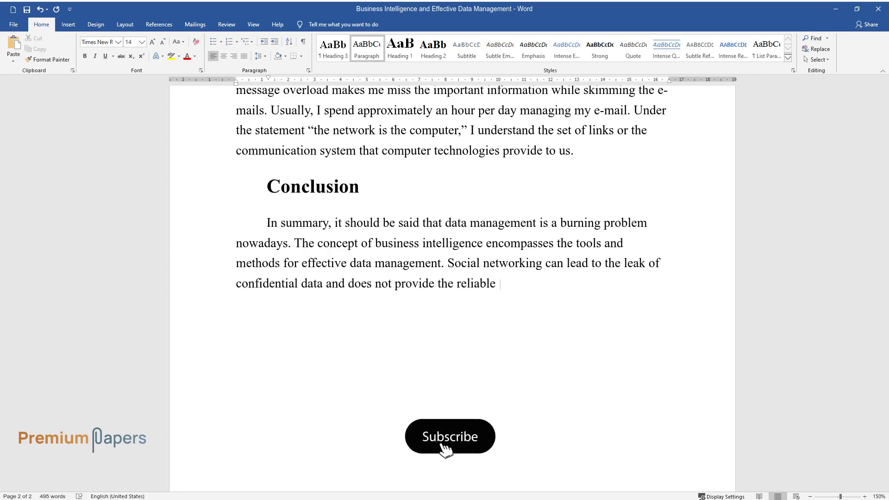
pyautogui.write('storage of information. The e-')
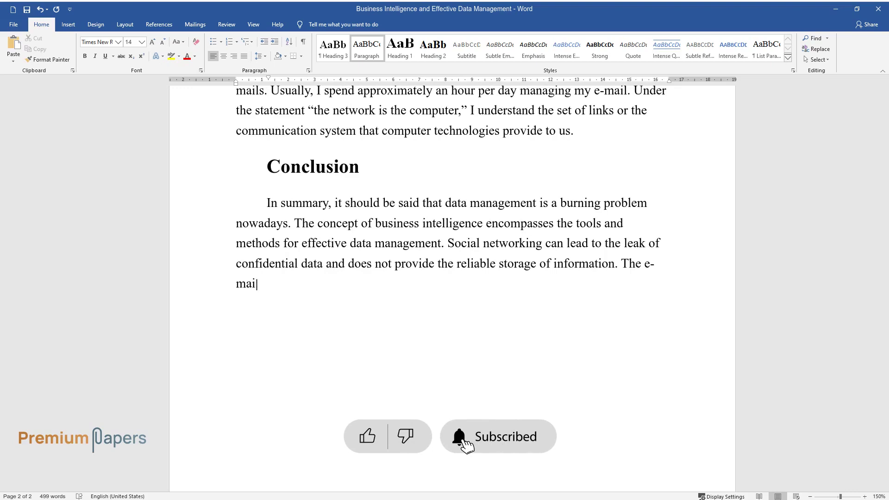
pyautogui.write('mail is one of the examples')
pyautogui.write(' of modern')
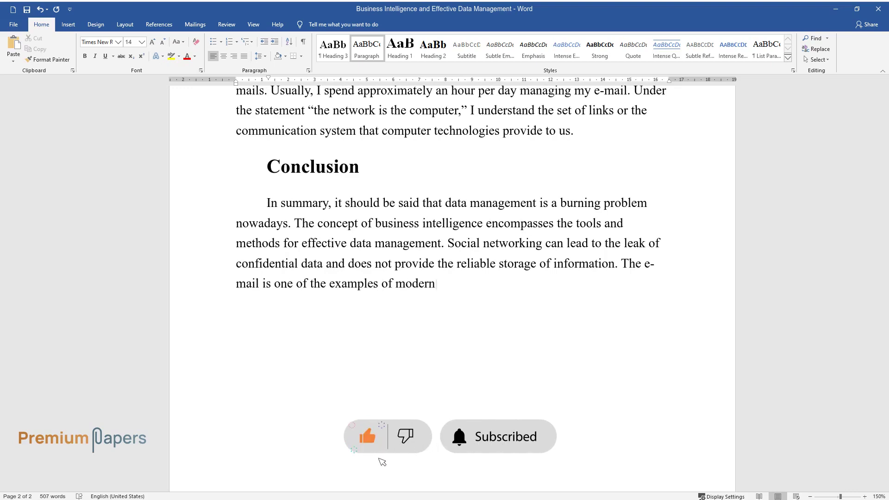
pyautogui.write(' communi')
pyautogui.write('cation media resulting in data ov')
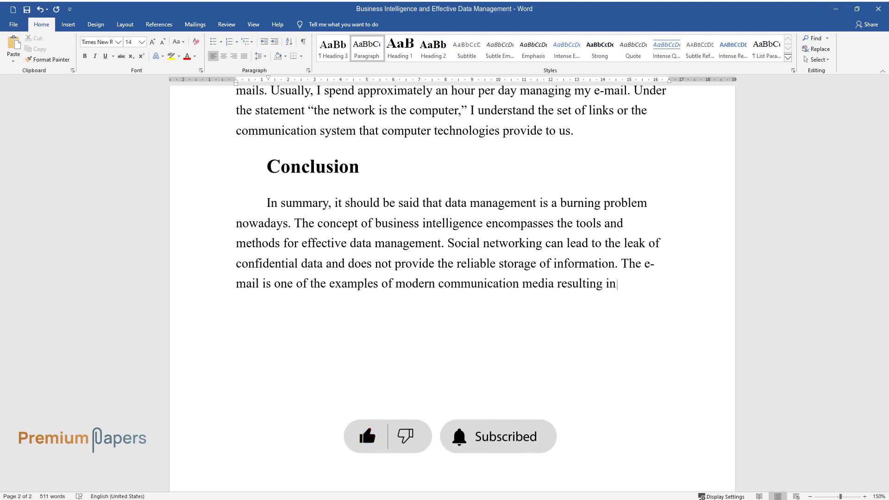